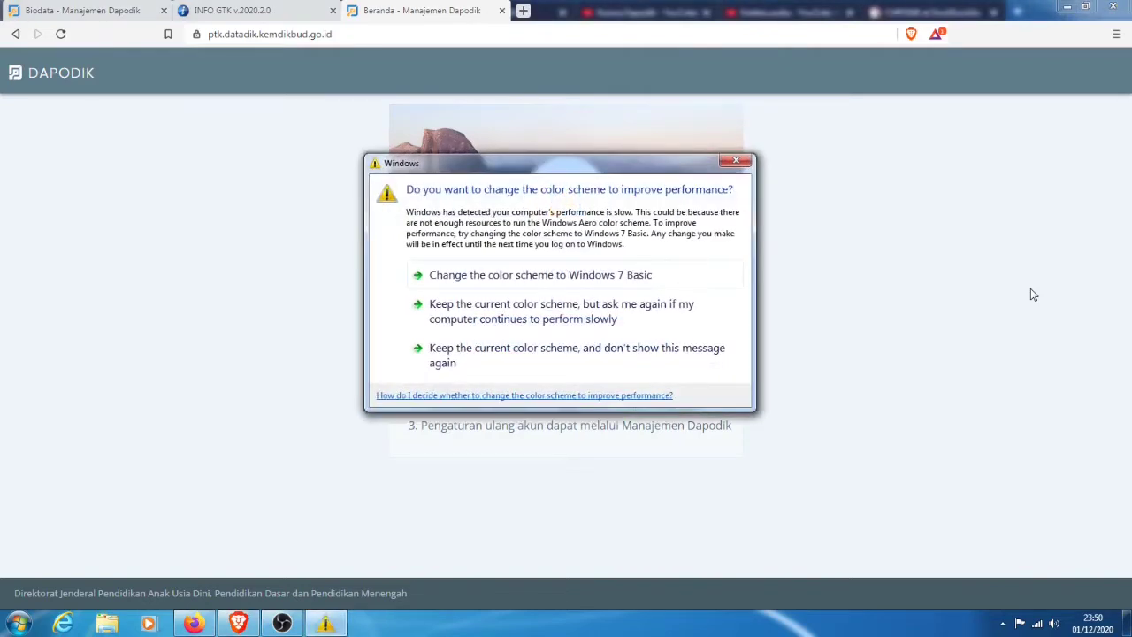
- Dismiss the Windows color scheme prompts and close the Beranda - Manajemen Dapodik page to return to the INFO GTK dashboard
{"action": "left_click", "coordinate": [736, 160]}
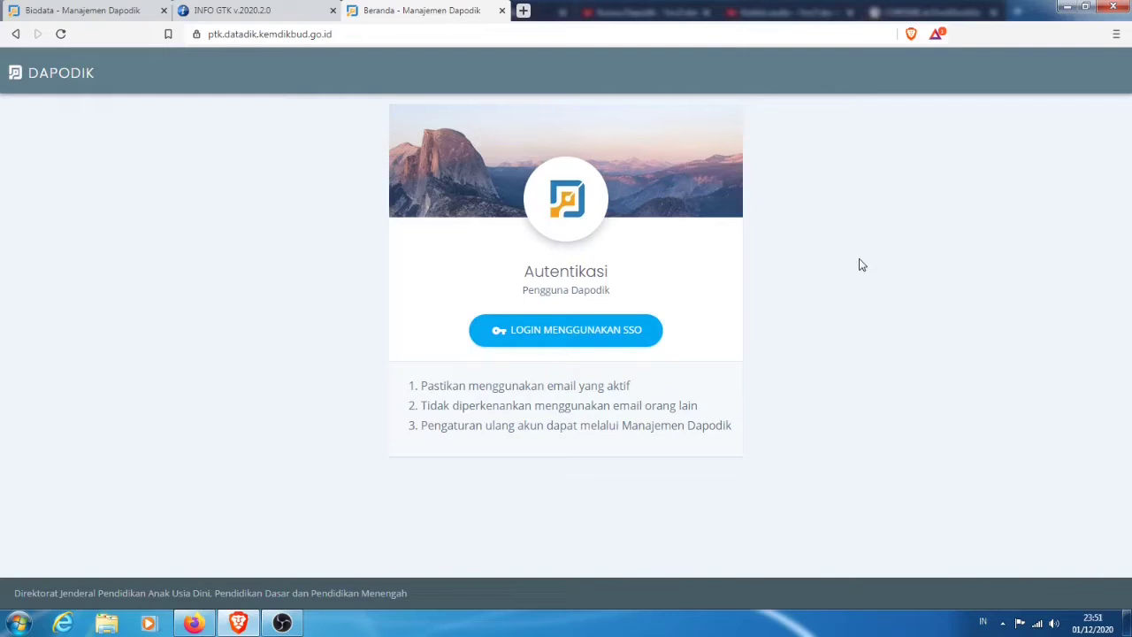
{"action": "left_click", "coordinate": [502, 11]}
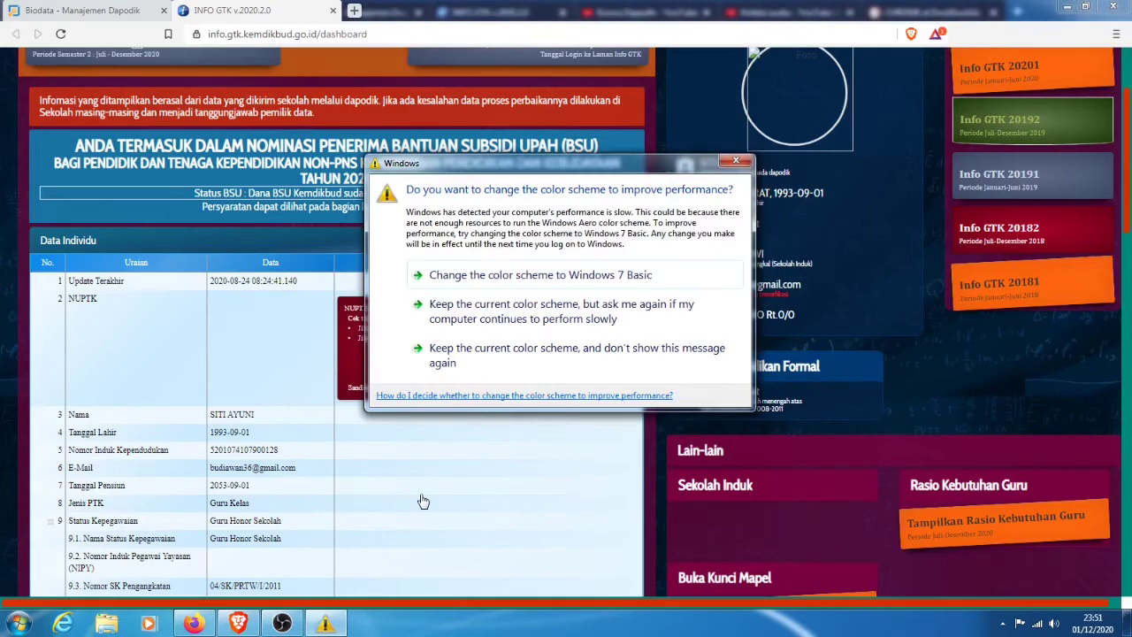
{"action": "left_click", "coordinate": [745, 162]}
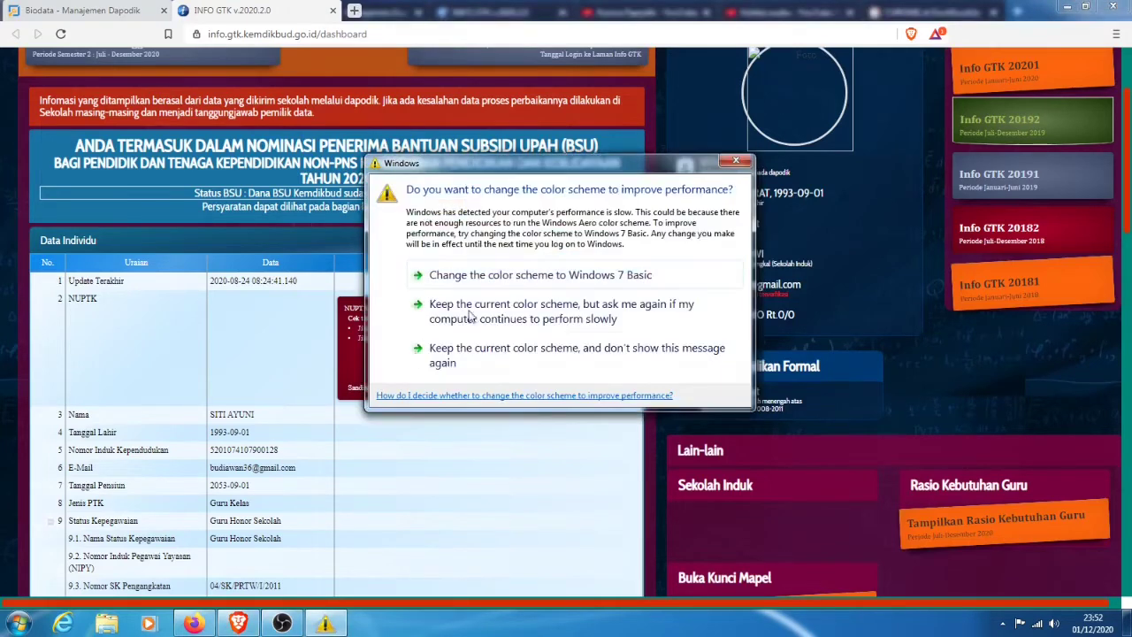
{"action": "left_click", "coordinate": [735, 161]}
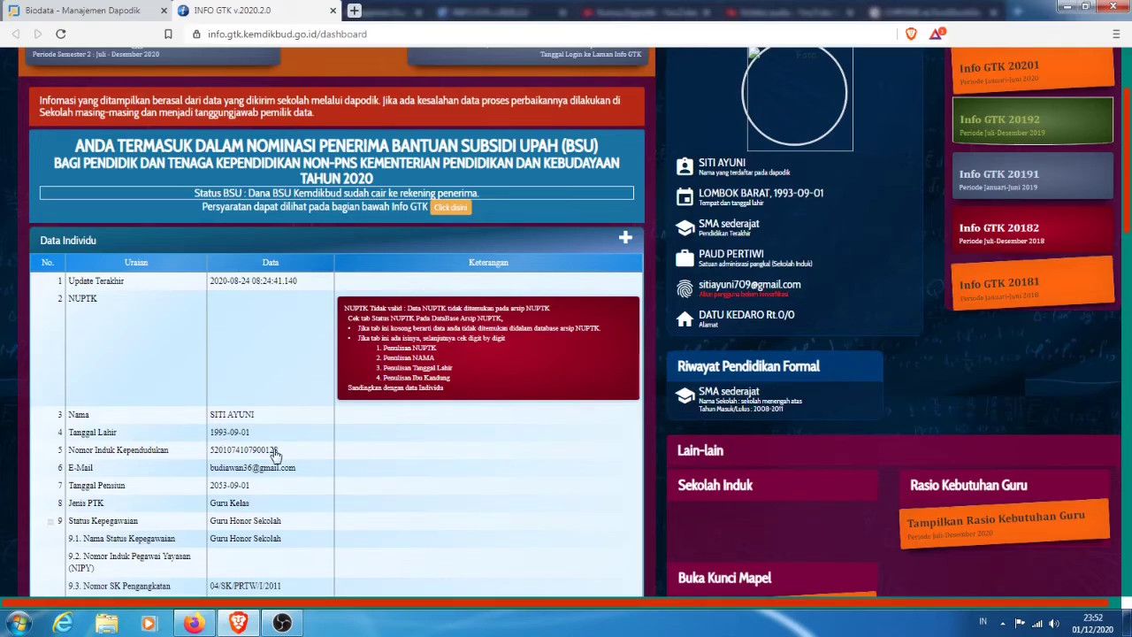
- Examine the national ID number in the Data Individu table and in the SK Bantuan Subsidi Upah table
{"action": "scroll", "coordinate": [275, 453], "scroll_direction": "down", "scroll_amount": 15}
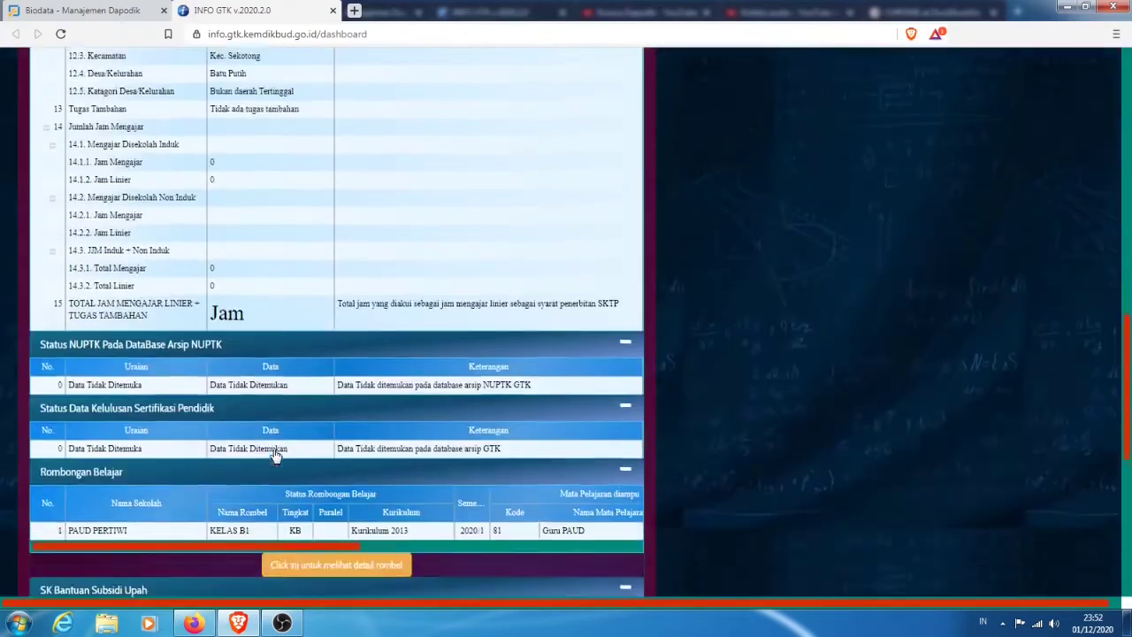
{"action": "scroll", "coordinate": [275, 453], "scroll_direction": "down", "scroll_amount": 2}
{"action": "scroll", "coordinate": [274, 434], "scroll_direction": "up", "scroll_amount": 1}
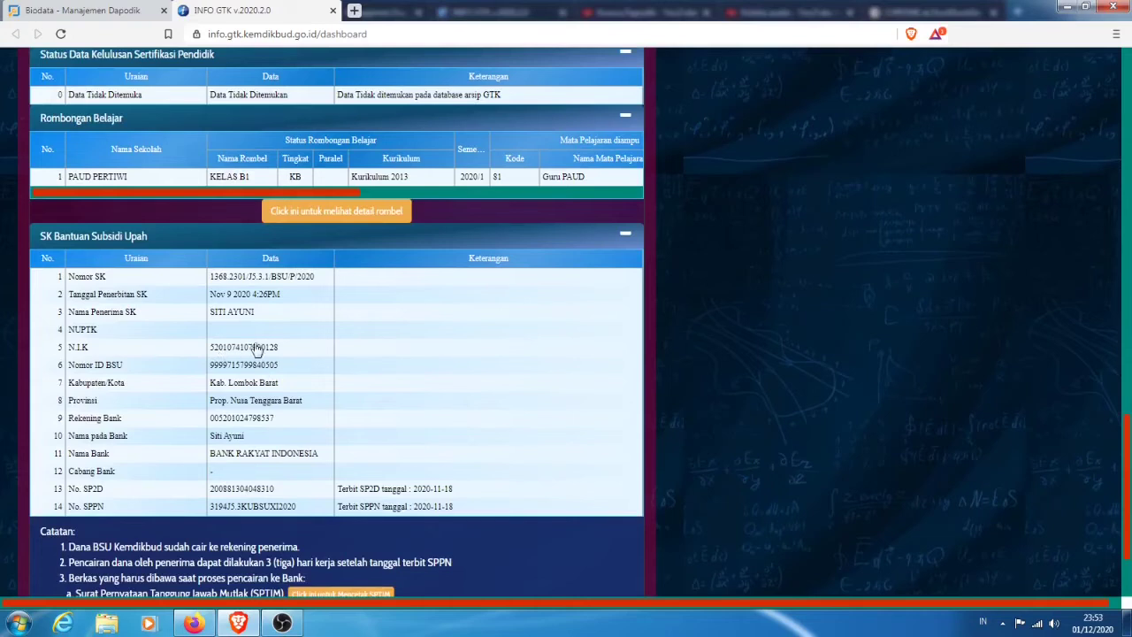
{"action": "scroll", "coordinate": [271, 381], "scroll_direction": "up", "scroll_amount": 10}
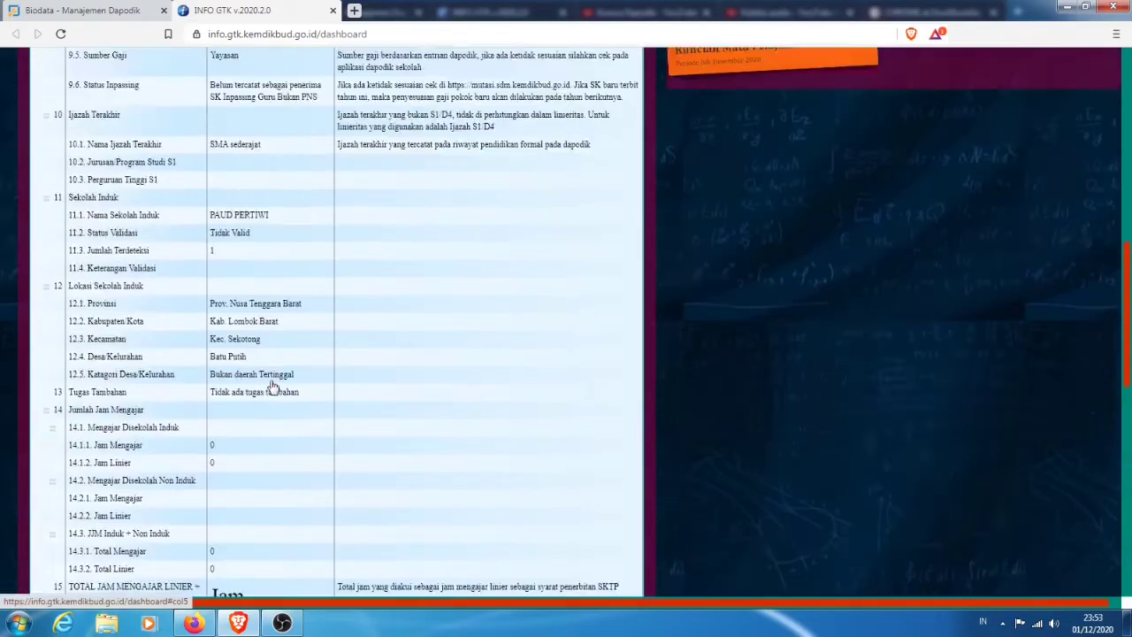
{"action": "scroll", "coordinate": [273, 387], "scroll_direction": "up", "scroll_amount": 2}
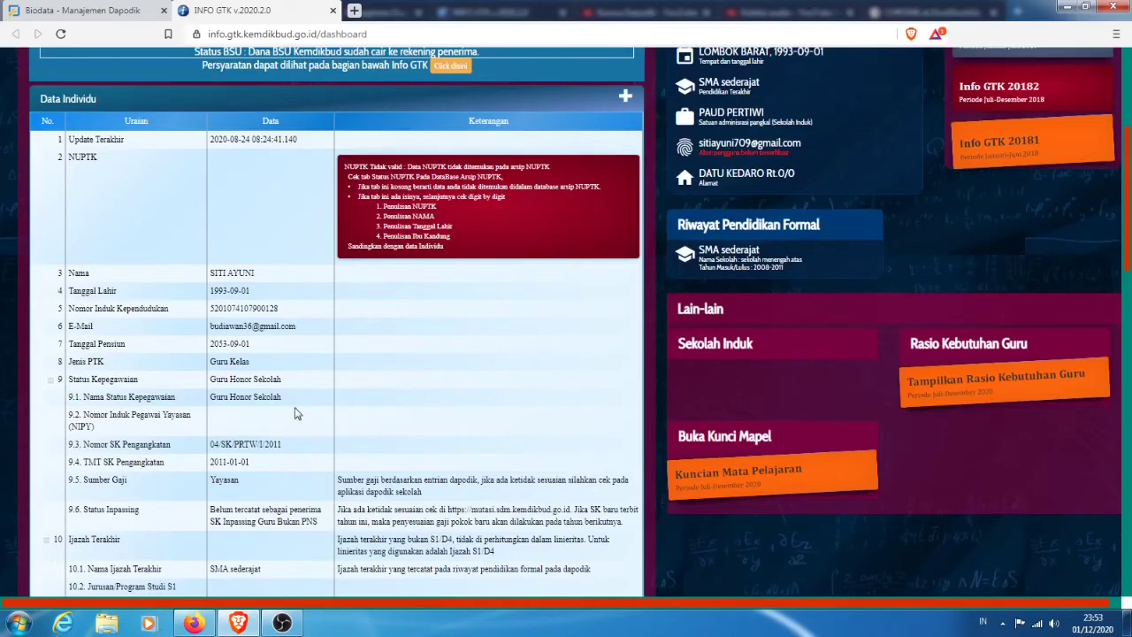
{"action": "scroll", "coordinate": [298, 420], "scroll_direction": "down", "scroll_amount": 3}
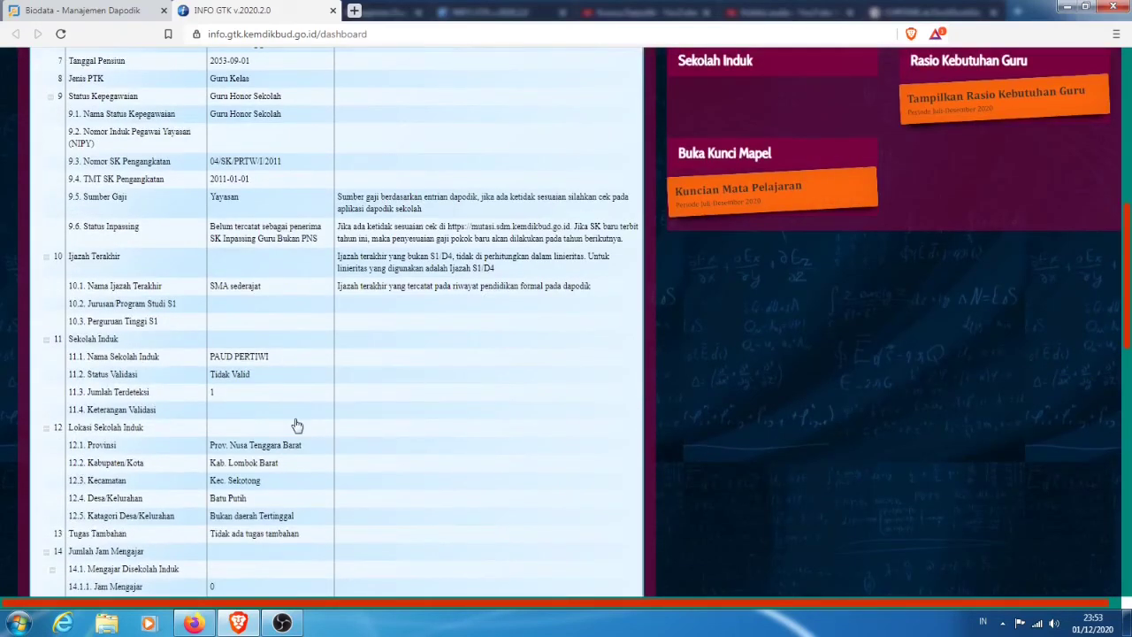
{"action": "scroll", "coordinate": [297, 426], "scroll_direction": "down", "scroll_amount": 2}
{"action": "scroll", "coordinate": [297, 428], "scroll_direction": "up", "scroll_amount": 5}
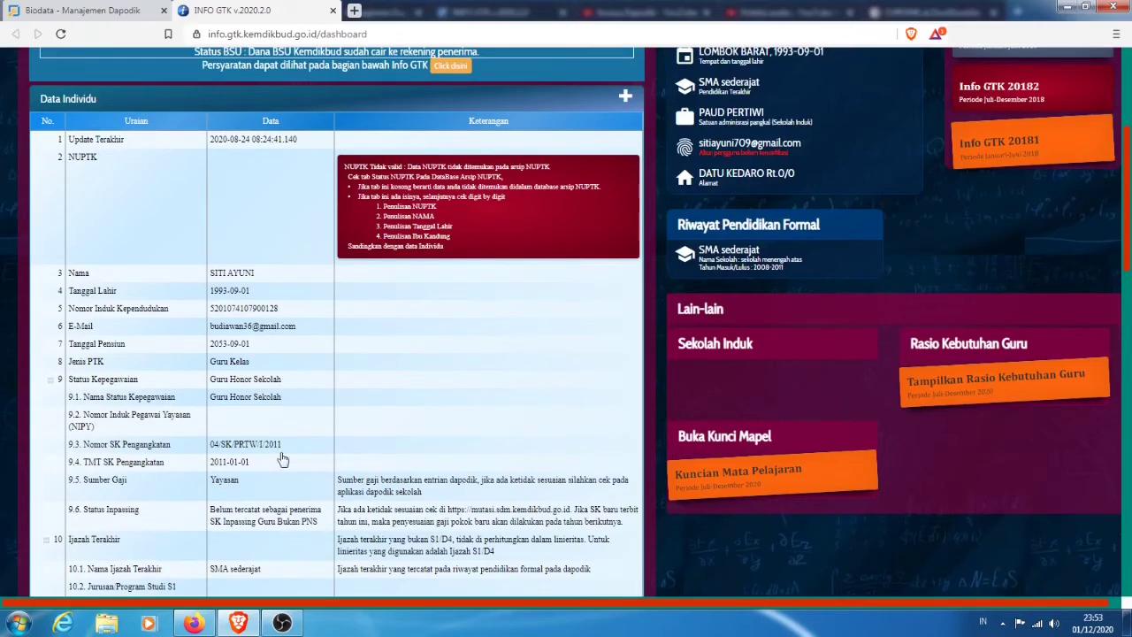
{"action": "scroll", "coordinate": [280, 468], "scroll_direction": "down", "scroll_amount": 3}
{"action": "scroll", "coordinate": [279, 470], "scroll_direction": "down", "scroll_amount": 6}
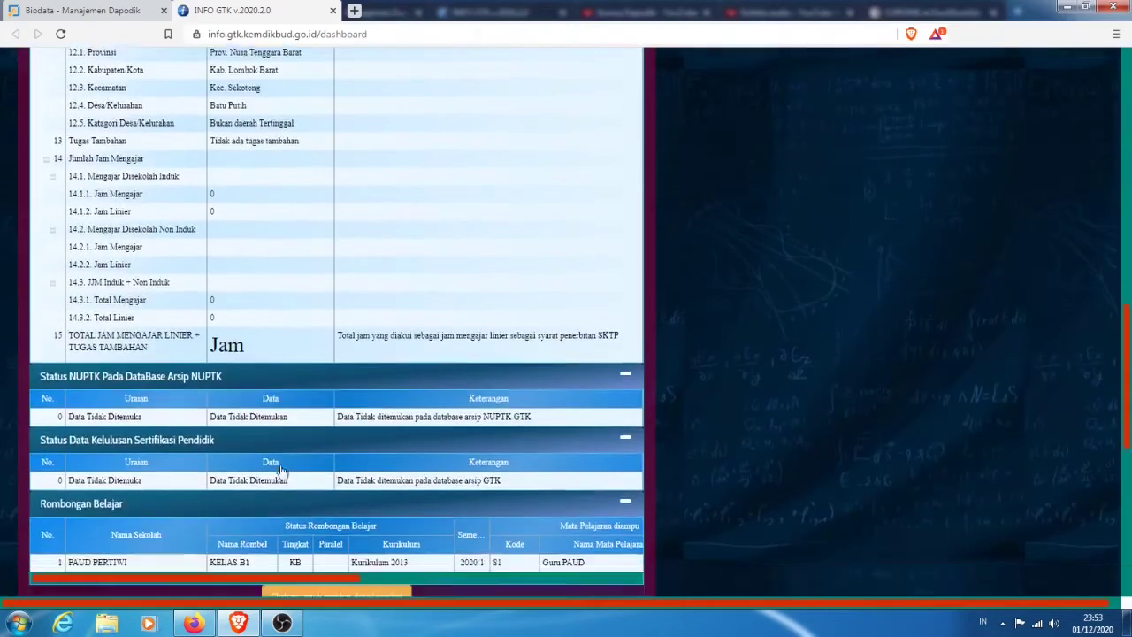
{"action": "scroll", "coordinate": [302, 485], "scroll_direction": "down", "scroll_amount": 1}
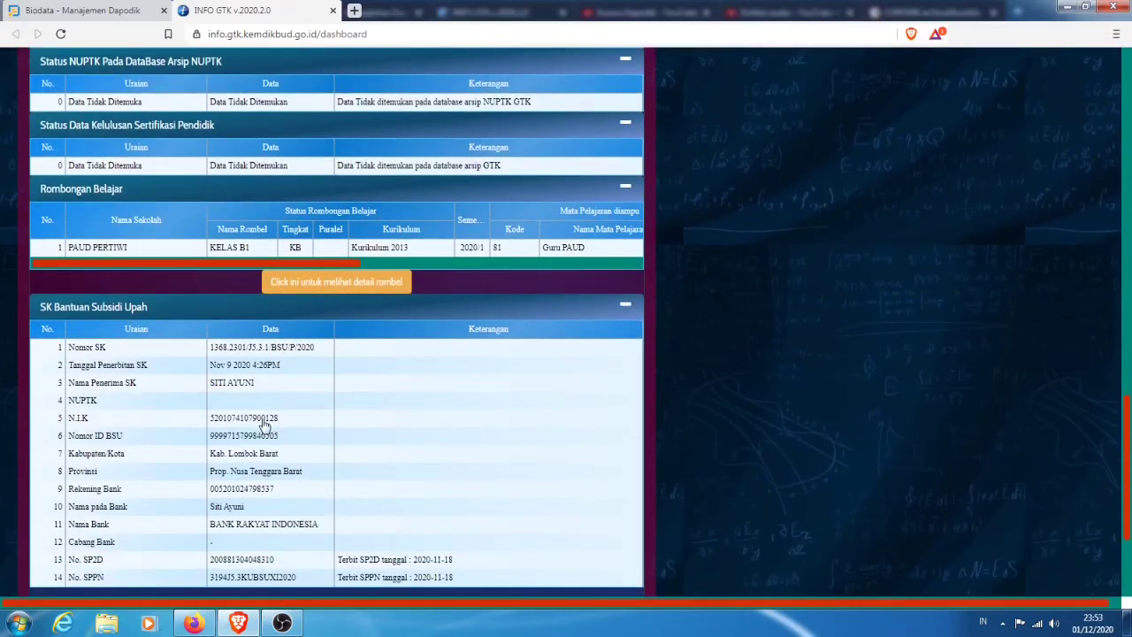
{"action": "scroll", "coordinate": [262, 424], "scroll_direction": "up", "scroll_amount": 1}
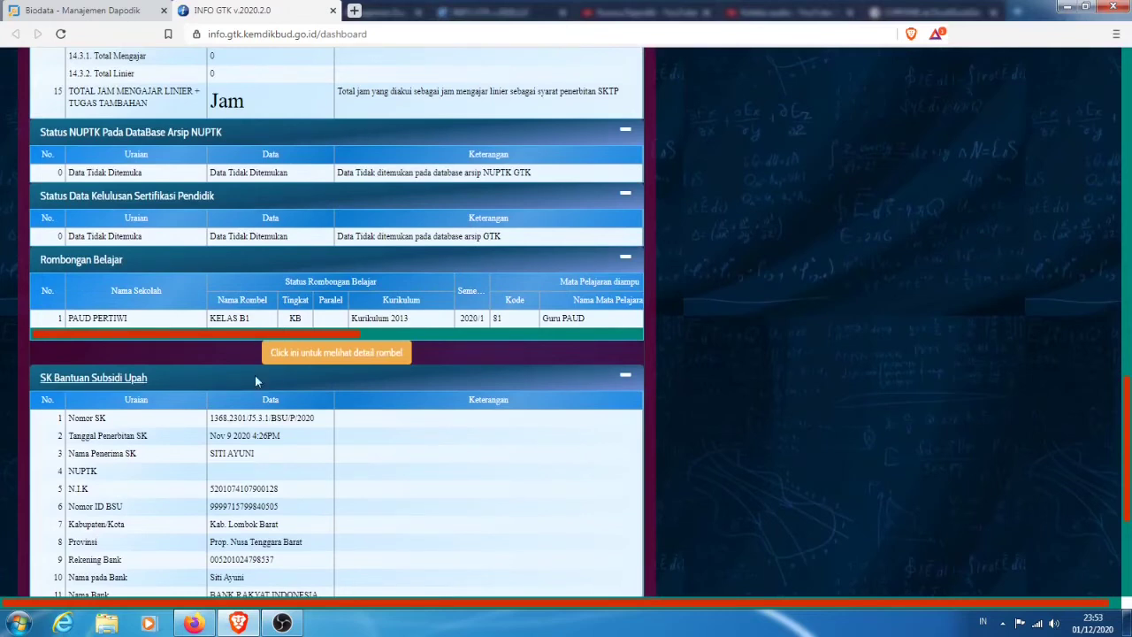
{"action": "scroll", "coordinate": [281, 418], "scroll_direction": "up", "scroll_amount": 3}
{"action": "scroll", "coordinate": [280, 413], "scroll_direction": "up", "scroll_amount": 7}
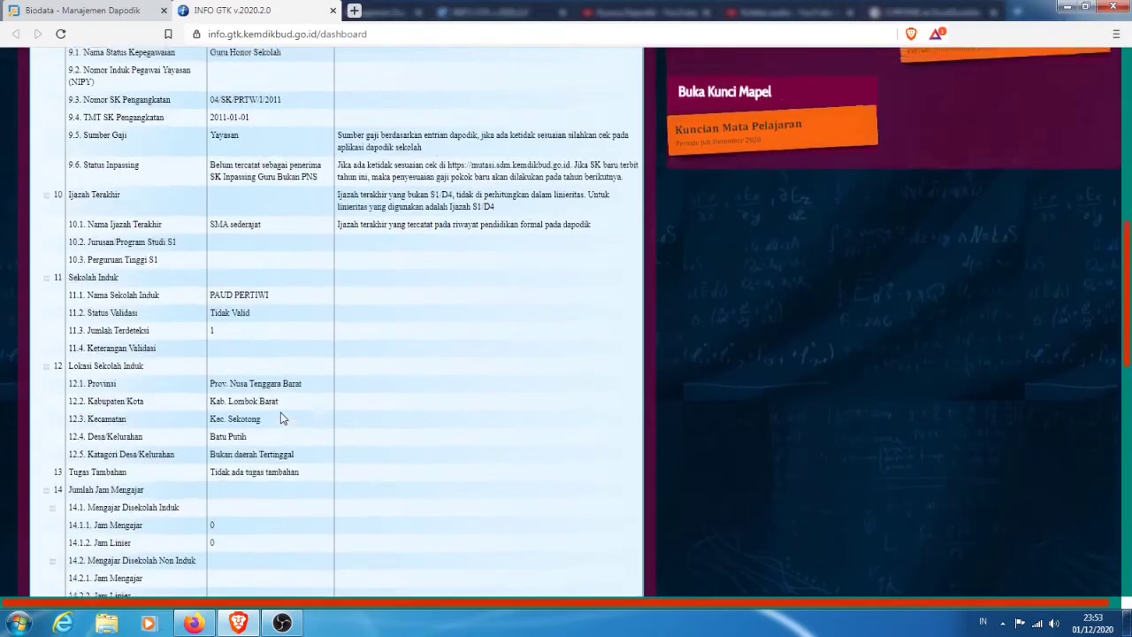
{"action": "scroll", "coordinate": [277, 420], "scroll_direction": "up", "scroll_amount": 1}
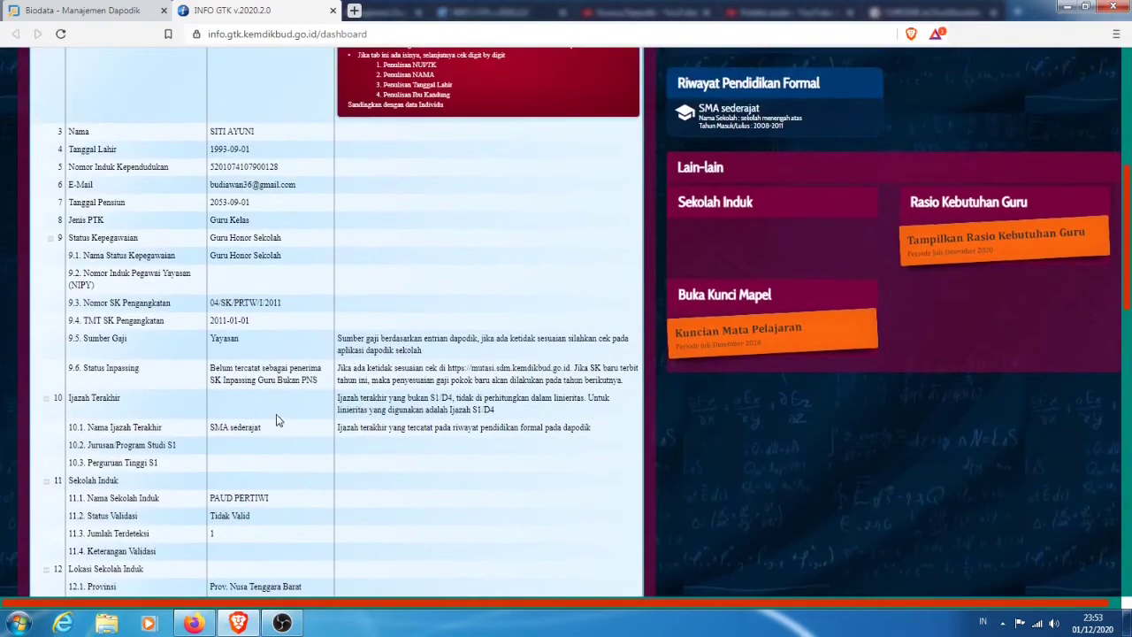
- Inspect the Nomor Induk Kependudukan value cell in the Data Individu table and expand its element, dismissing the color scheme prompt
{"action": "right_click", "coordinate": [273, 171]}
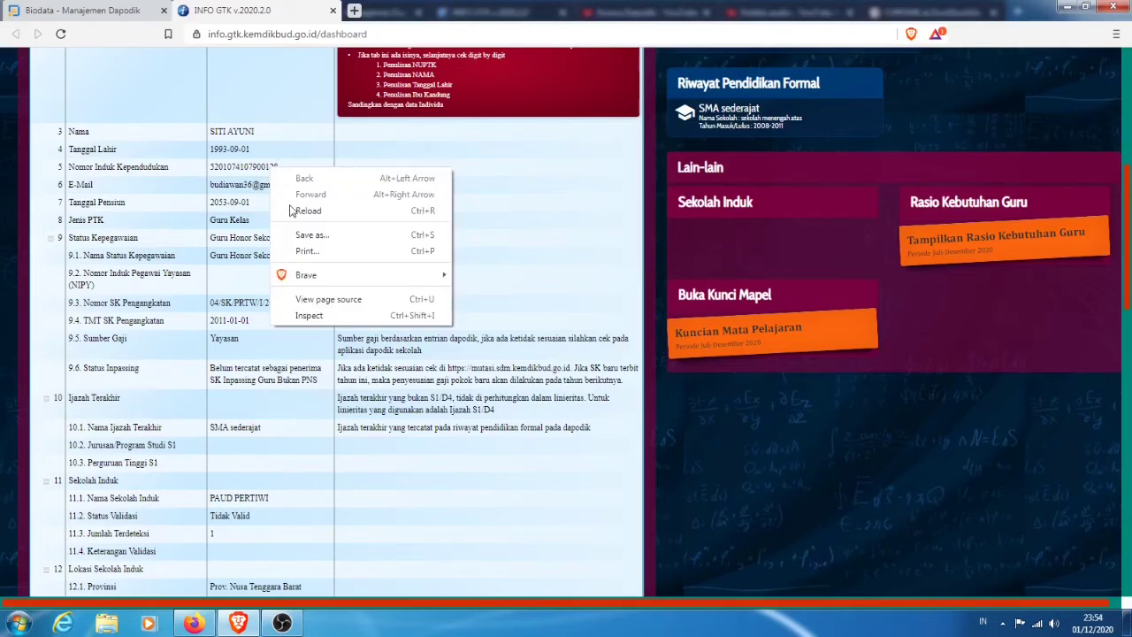
{"action": "left_click", "coordinate": [323, 318]}
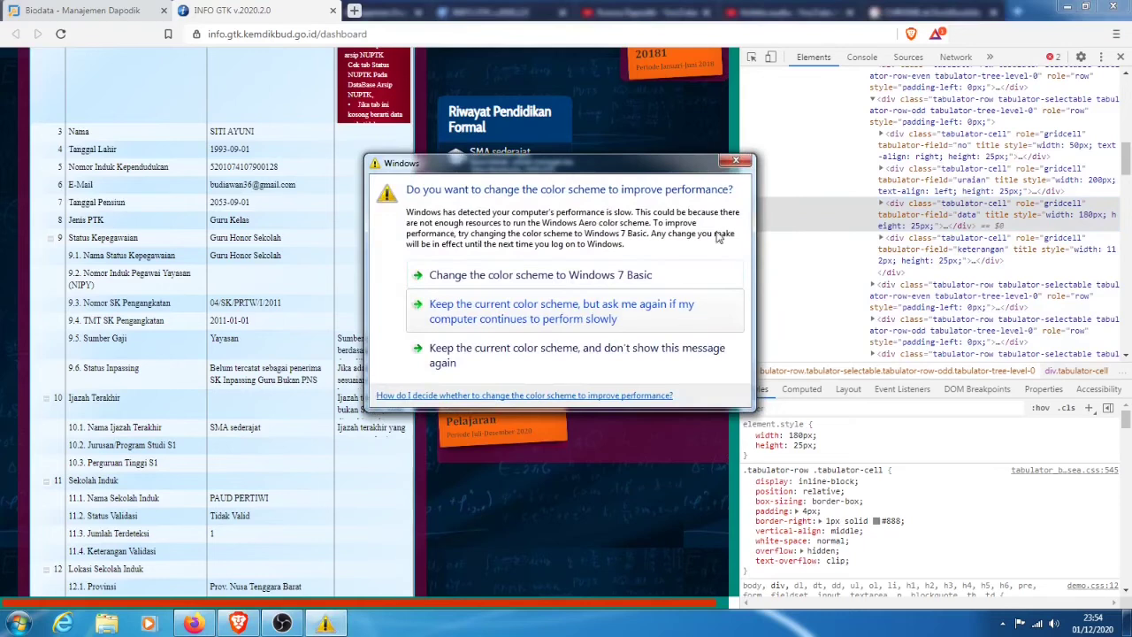
{"action": "left_click", "coordinate": [739, 160]}
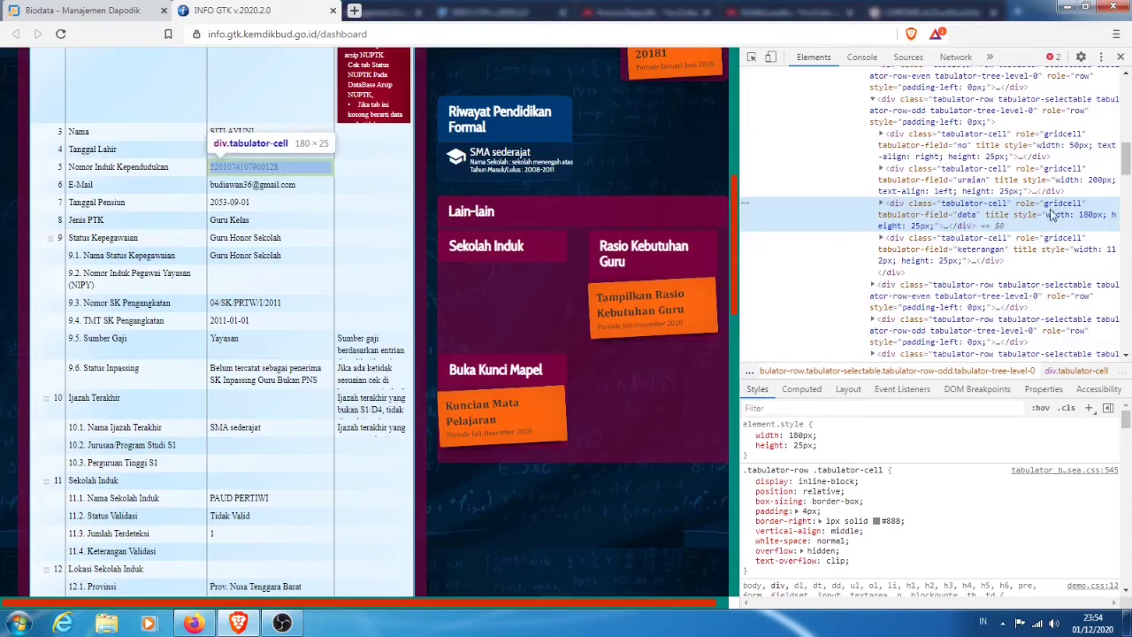
{"action": "key", "text": "Right"}
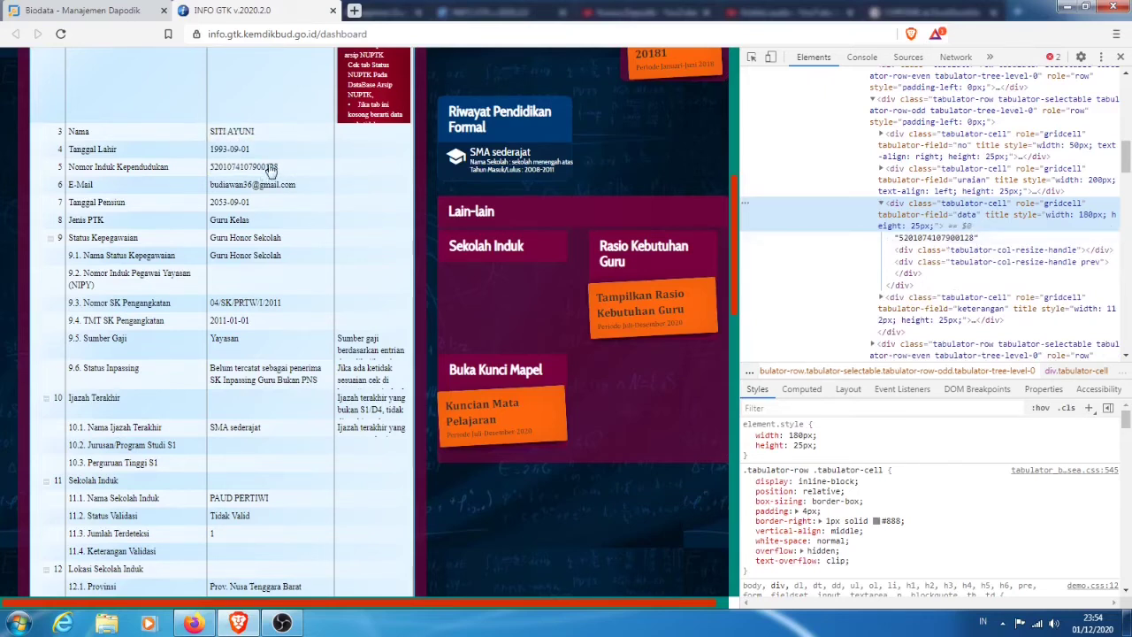
- Replace the final digits of the national ID number in the inspected Data Individu cell and apply the edit to the page
{"action": "left_click", "coordinate": [967, 238]}
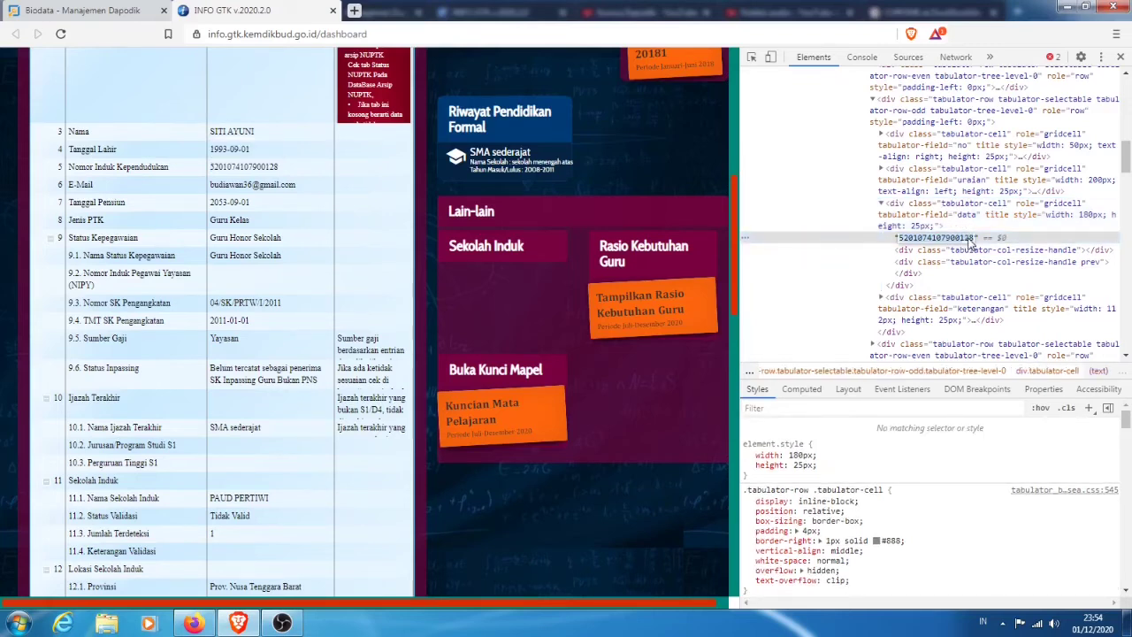
{"action": "double_click", "coordinate": [973, 240]}
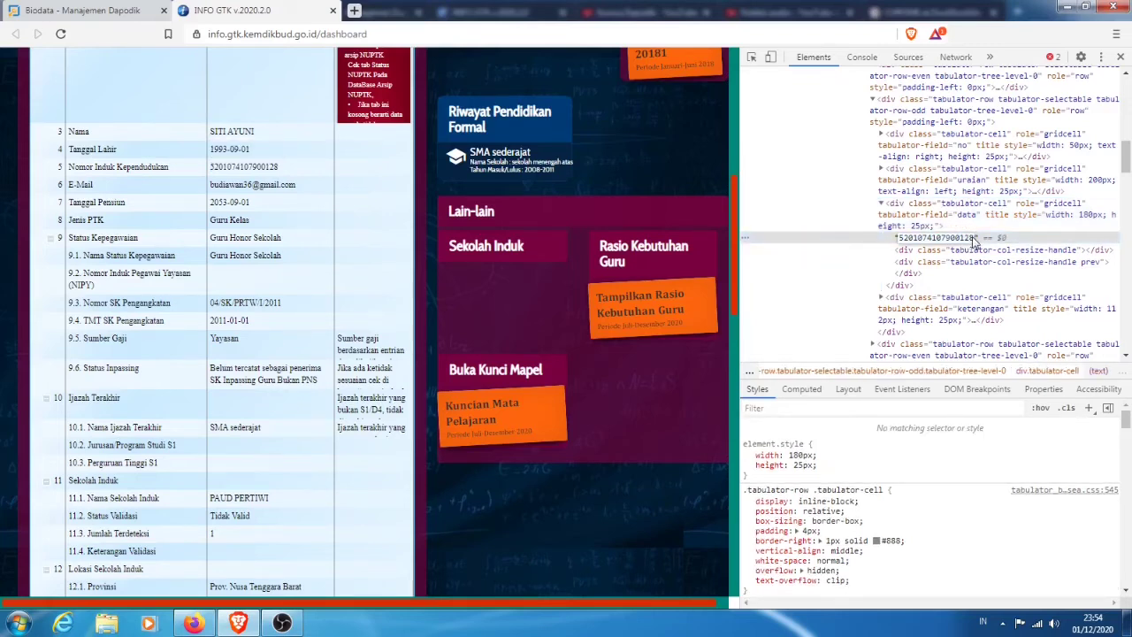
{"action": "key", "text": "BackSpace"}
{"action": "key", "text": "BackSpace"}
{"action": "type", "text": "2"}
{"action": "key", "text": "BackSpace"}
{"action": "type", "text": "24"}
{"action": "scroll", "coordinate": [302, 281], "scroll_direction": "up", "scroll_amount": 2}
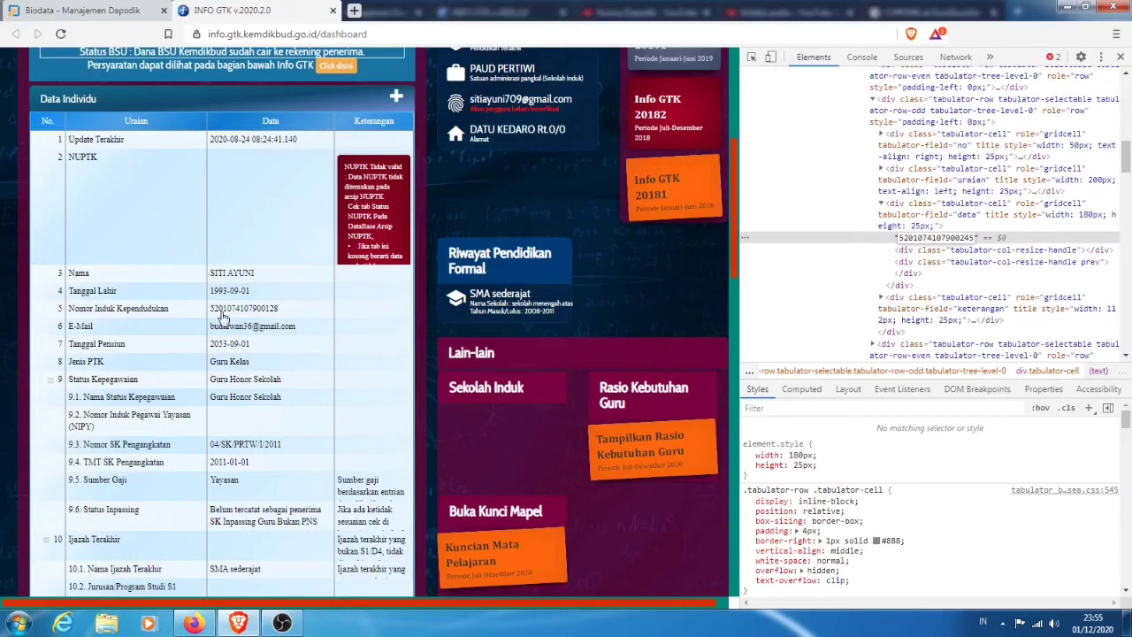
{"action": "scroll", "coordinate": [267, 379], "scroll_direction": "up", "scroll_amount": 1}
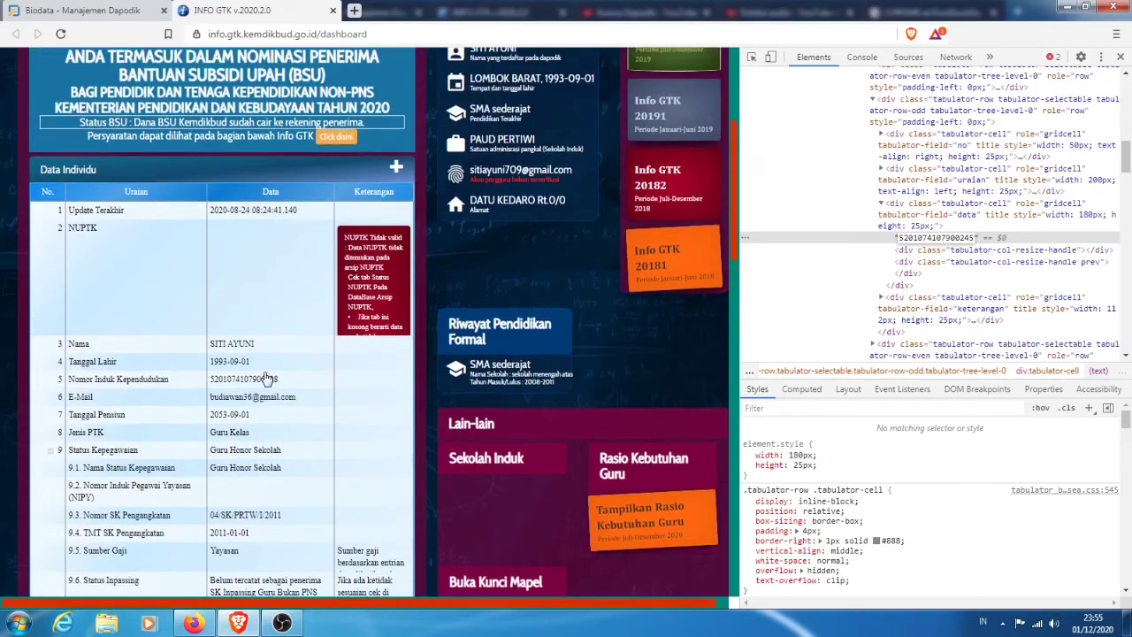
{"action": "scroll", "coordinate": [267, 378], "scroll_direction": "up", "scroll_amount": 2}
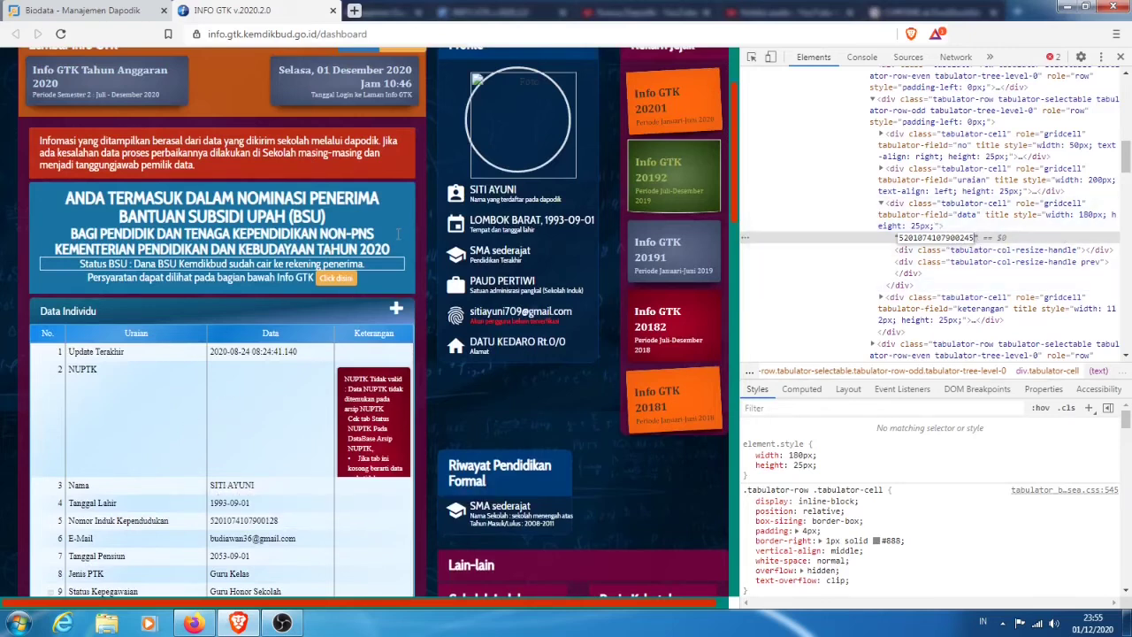
{"action": "scroll", "coordinate": [389, 403], "scroll_direction": "down", "scroll_amount": 1}
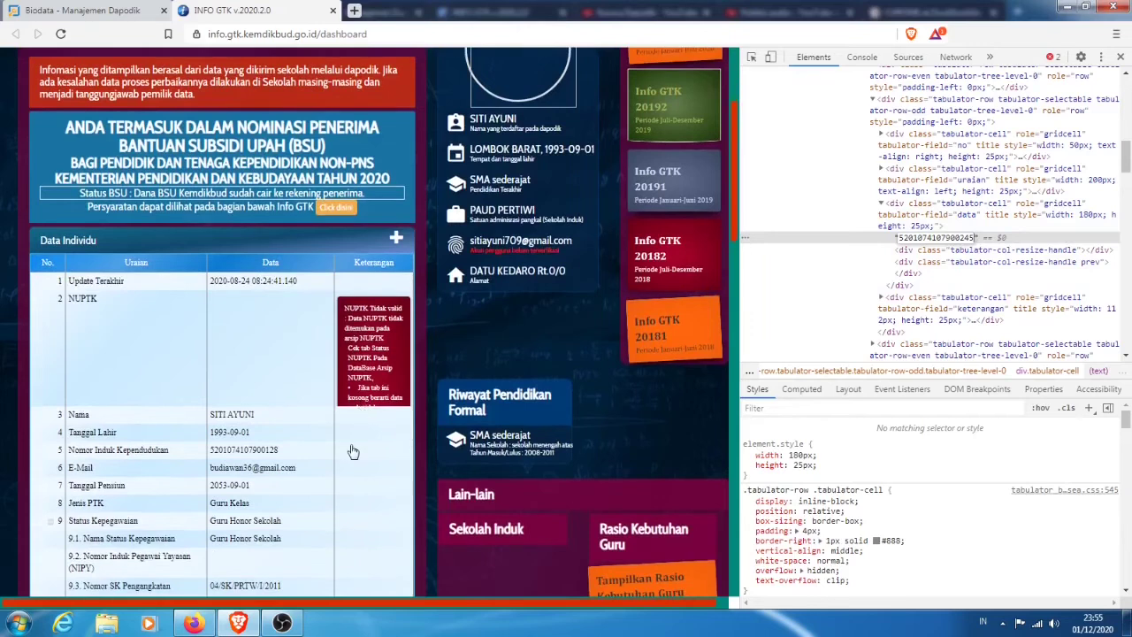
{"action": "scroll", "coordinate": [353, 452], "scroll_direction": "up", "scroll_amount": 1}
{"action": "scroll", "coordinate": [342, 487], "scroll_direction": "up", "scroll_amount": 1}
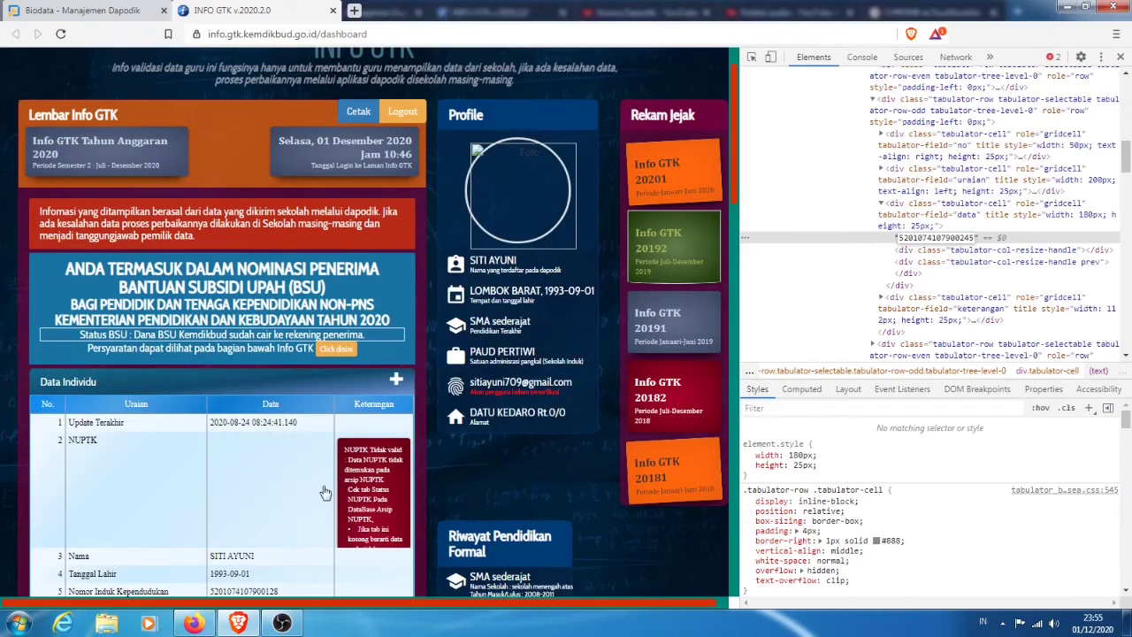
{"action": "scroll", "coordinate": [325, 492], "scroll_direction": "down", "scroll_amount": 3}
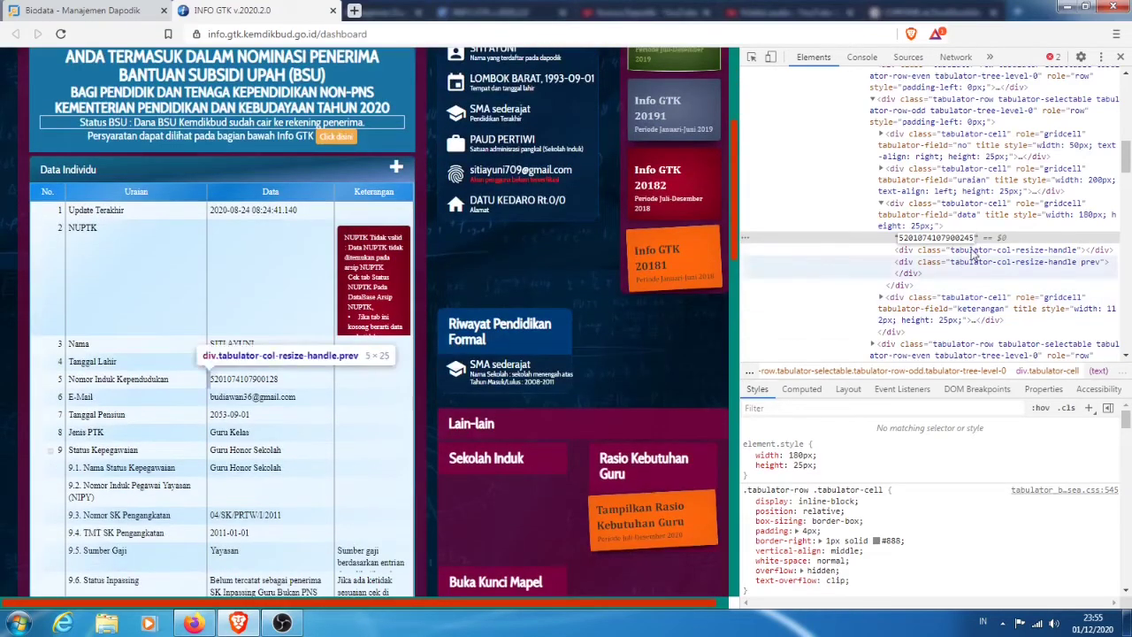
{"action": "scroll", "coordinate": [276, 383], "scroll_direction": "down", "scroll_amount": 1}
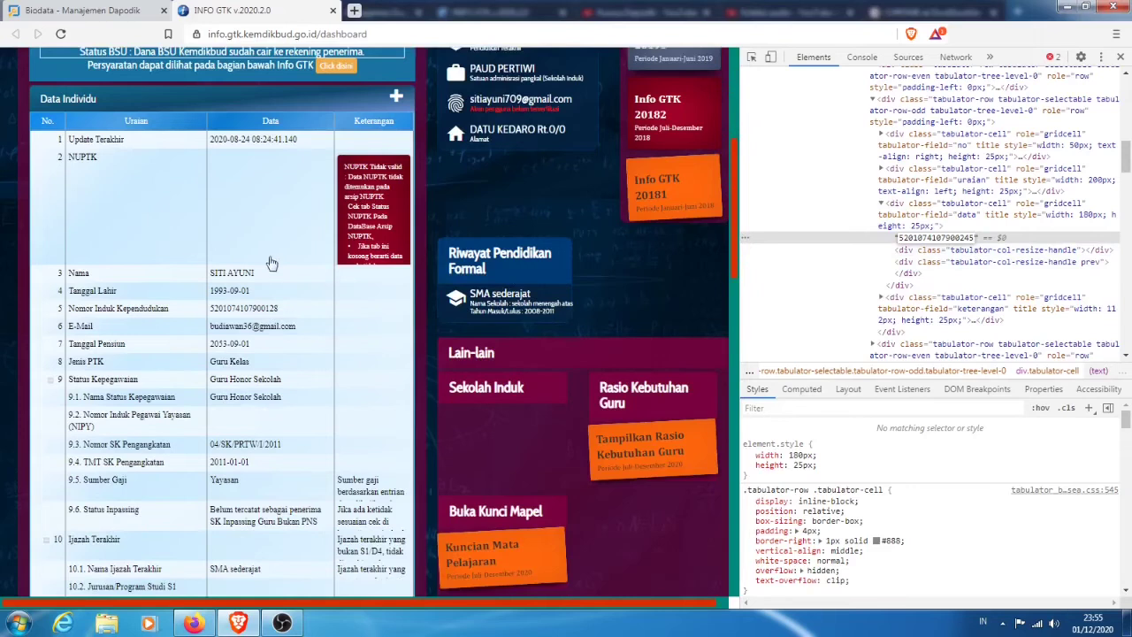
{"action": "key", "text": "Return"}
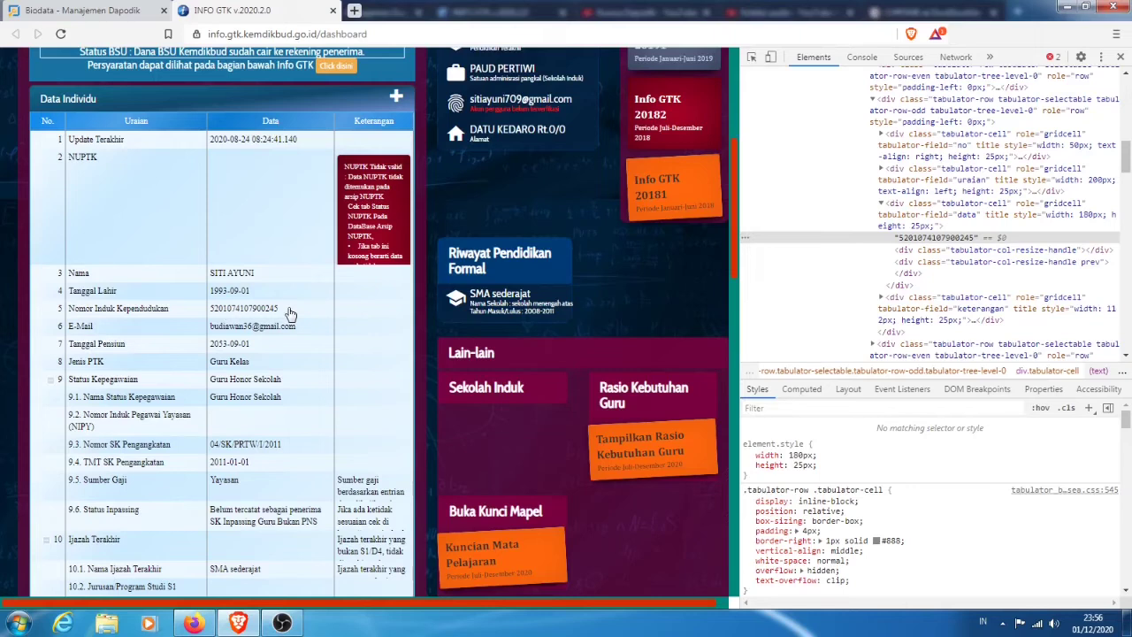
- Inspect the N.I.K value cell in the SK Bantuan Subsidi Upah table and expand its element
{"action": "double_click", "coordinate": [948, 242]}
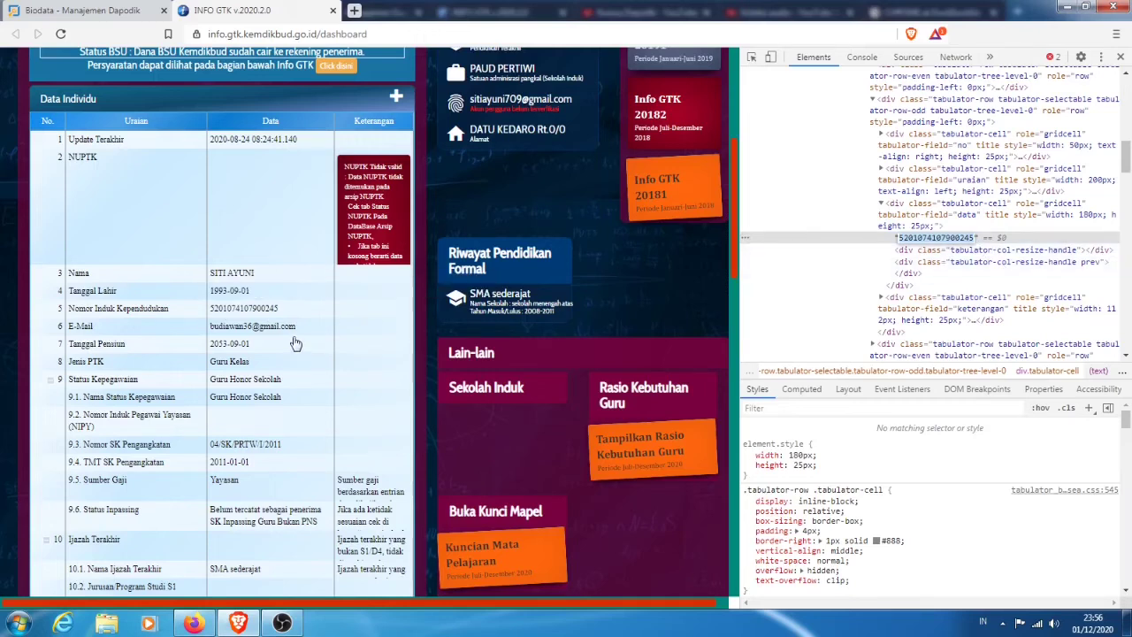
{"action": "scroll", "coordinate": [306, 327], "scroll_direction": "down", "scroll_amount": 2}
{"action": "scroll", "coordinate": [309, 351], "scroll_direction": "down", "scroll_amount": 8}
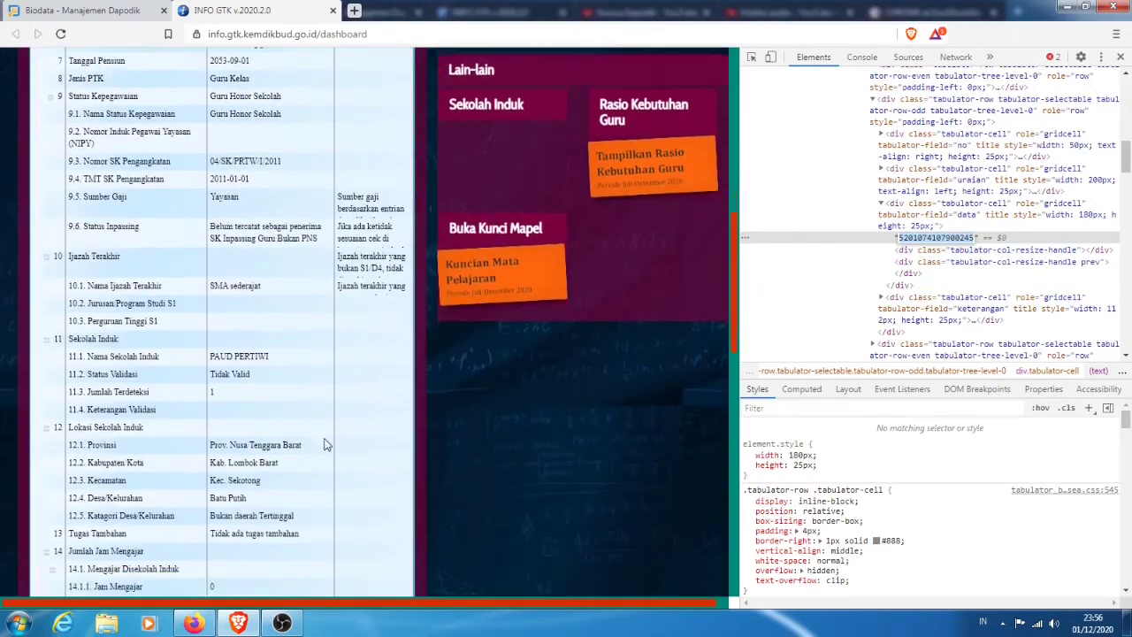
{"action": "scroll", "coordinate": [318, 443], "scroll_direction": "down", "scroll_amount": 3}
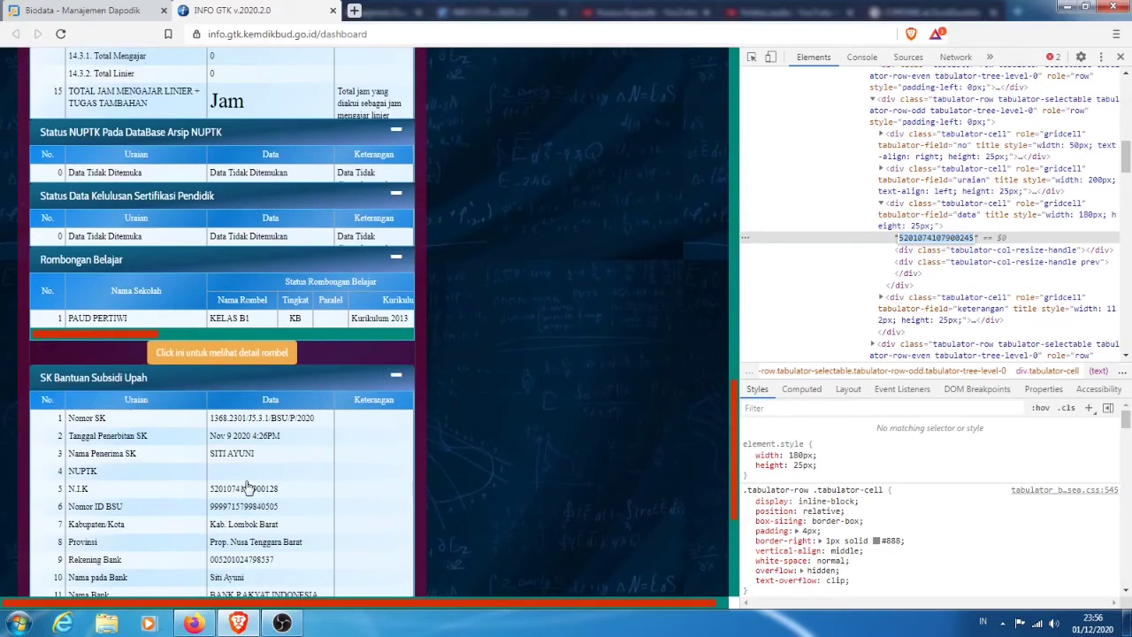
{"action": "scroll", "coordinate": [244, 490], "scroll_direction": "down", "scroll_amount": 1}
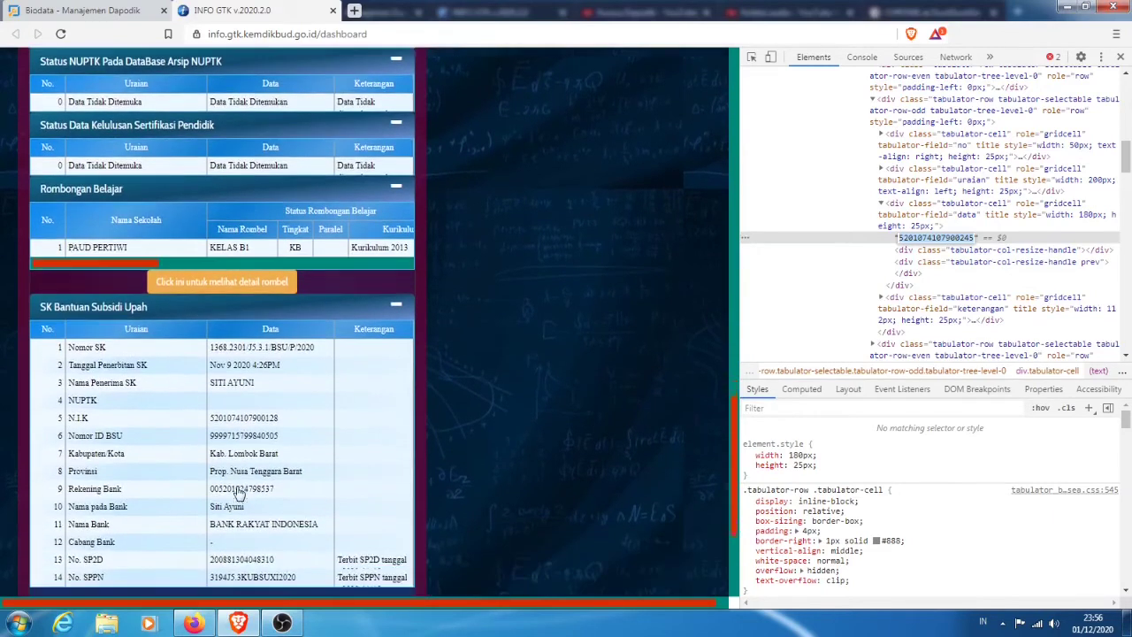
{"action": "right_click", "coordinate": [262, 422]}
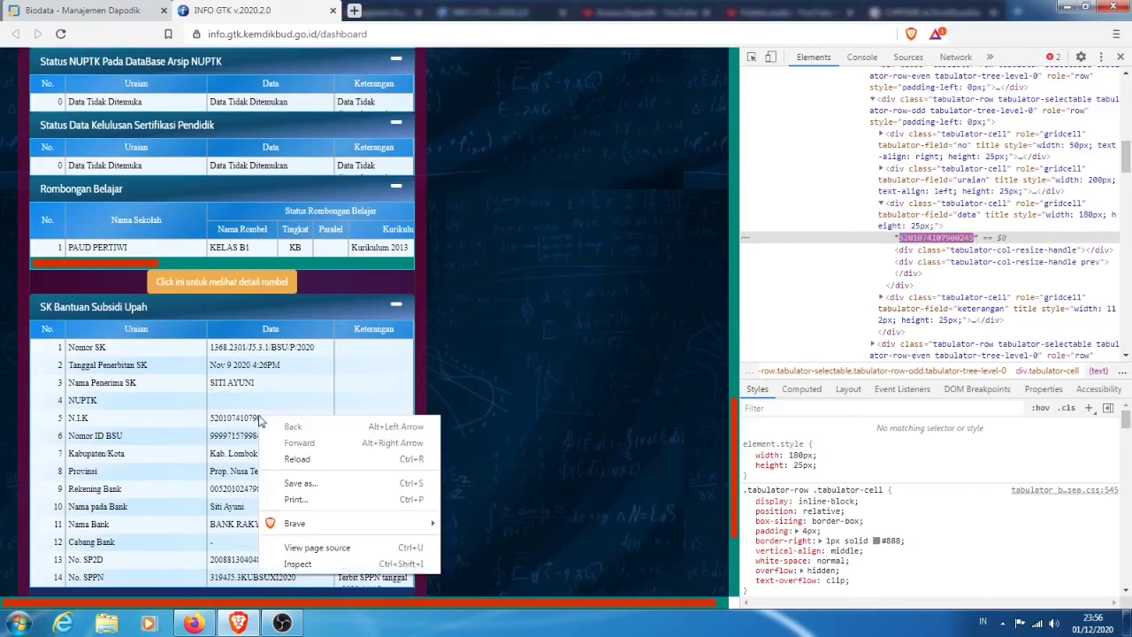
{"action": "left_click", "coordinate": [309, 566]}
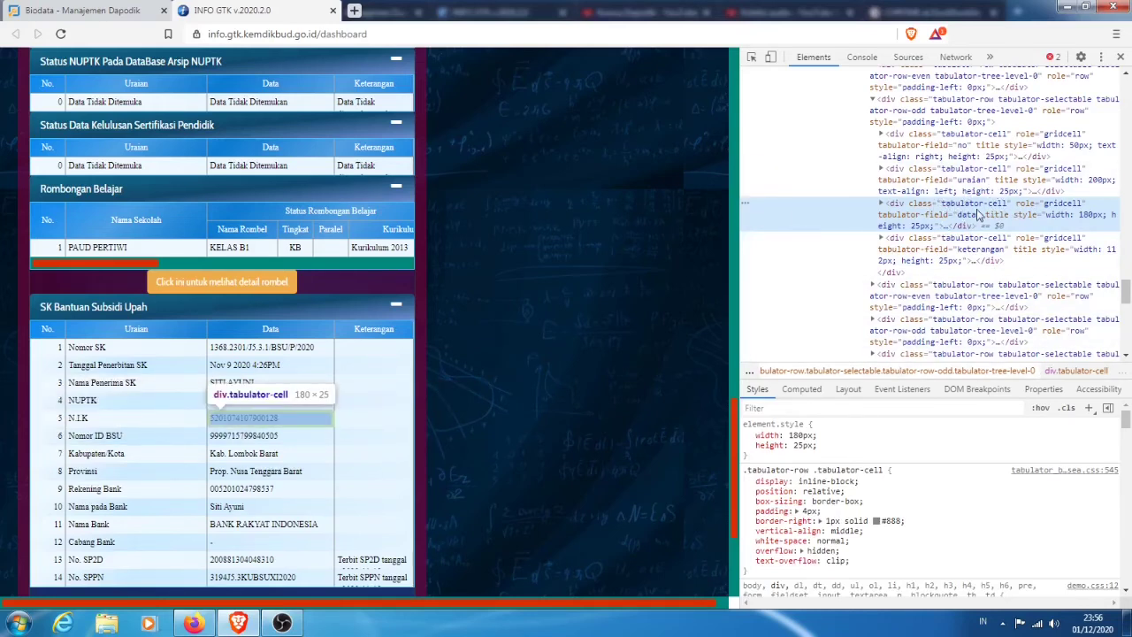
{"action": "key", "text": "Right"}
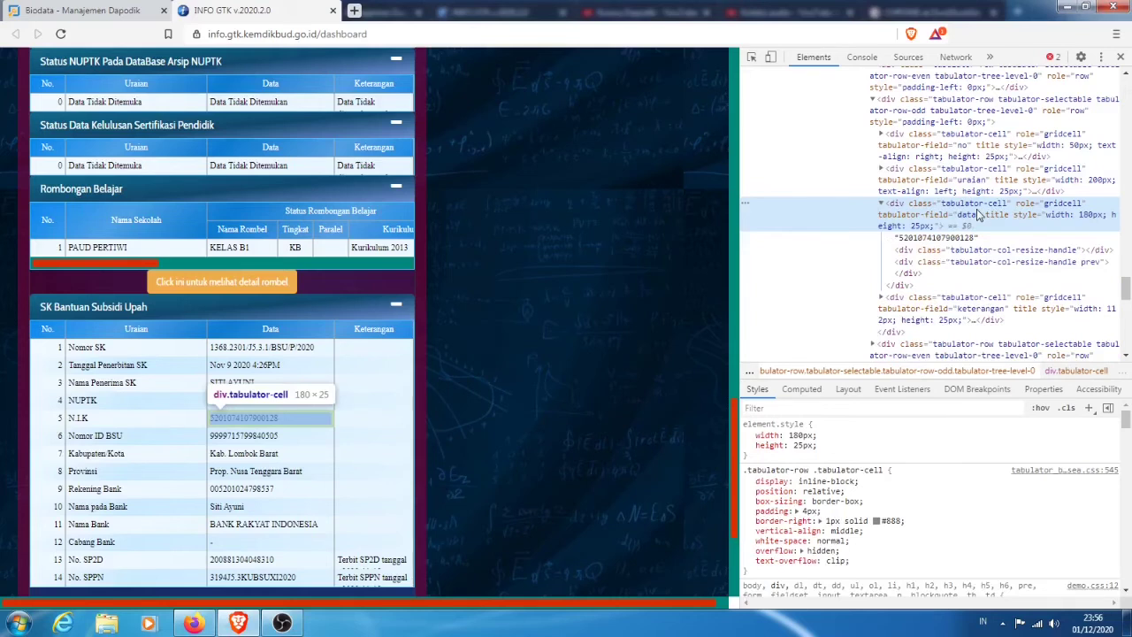
- Replace the final digits of the N.I.K in the inspected SK Bantuan Subsidi Upah cell to match Data Individu, and apply the edit
{"action": "left_click", "coordinate": [943, 244]}
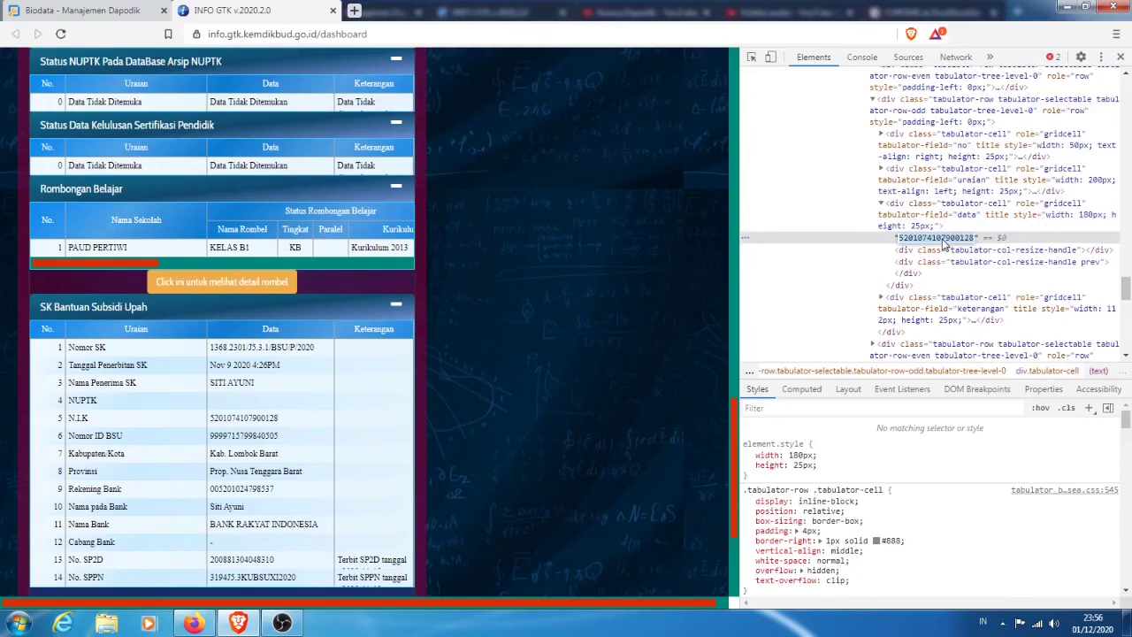
{"action": "type", "text": "245"}
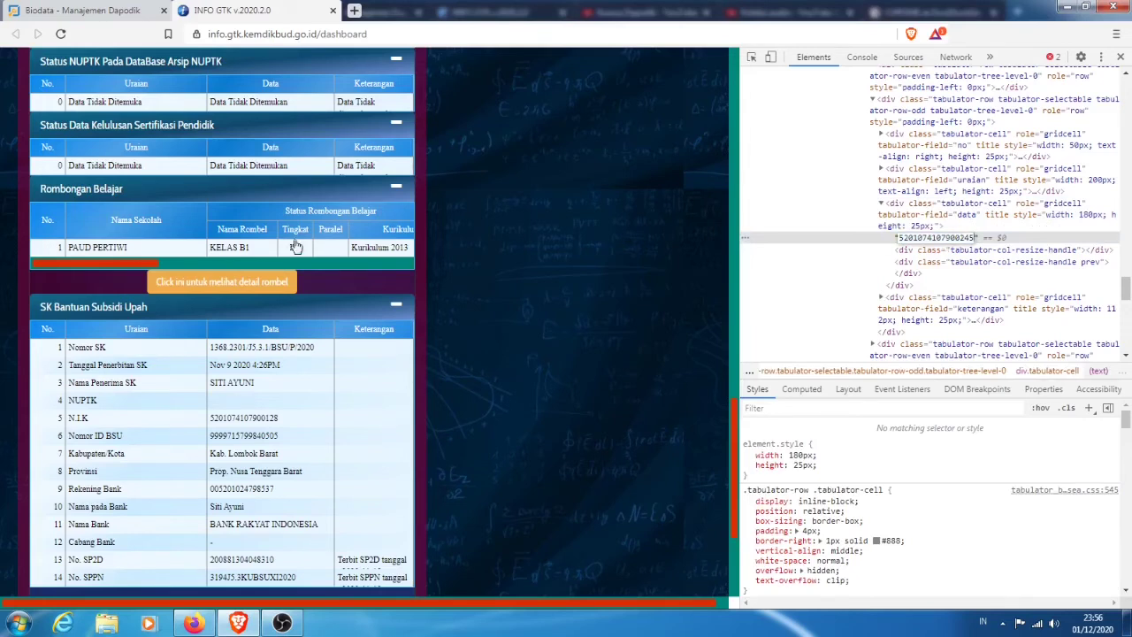
{"action": "scroll", "coordinate": [297, 245], "scroll_direction": "up", "scroll_amount": 10}
{"action": "scroll", "coordinate": [296, 245], "scroll_direction": "up", "scroll_amount": 4}
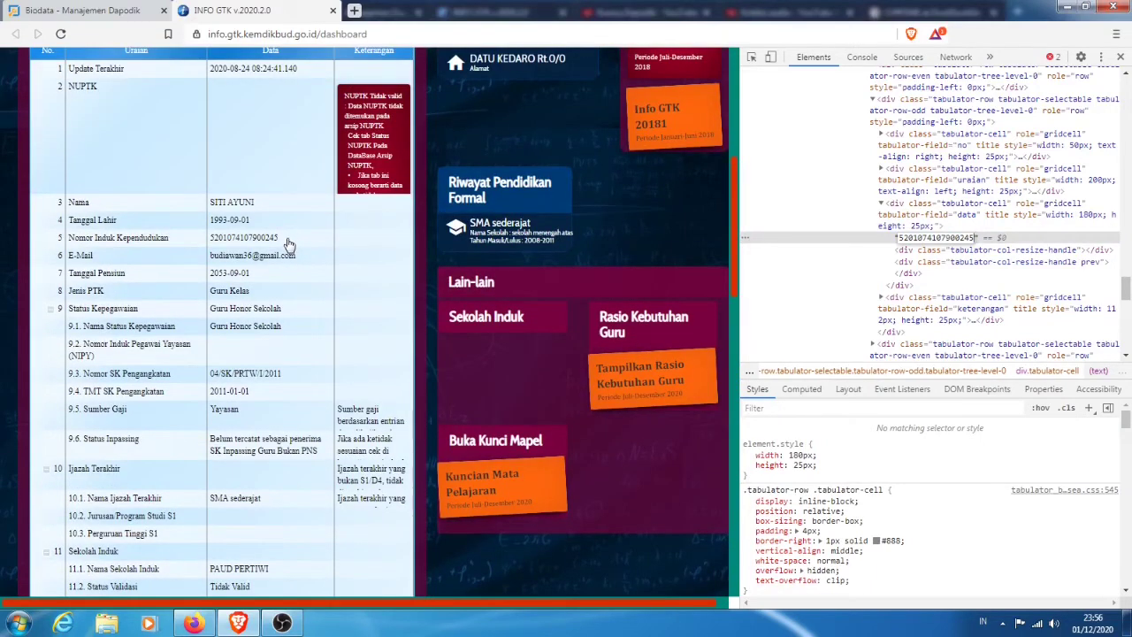
{"action": "scroll", "coordinate": [261, 271], "scroll_direction": "down", "scroll_amount": 5}
{"action": "scroll", "coordinate": [260, 272], "scroll_direction": "down", "scroll_amount": 6}
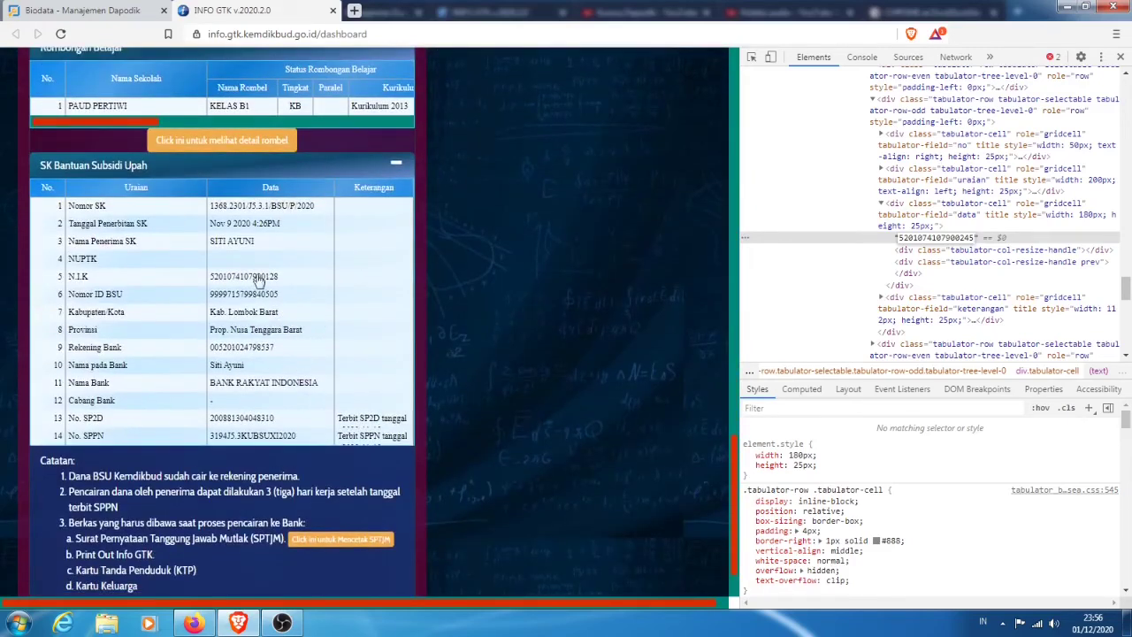
{"action": "key", "text": "Return"}
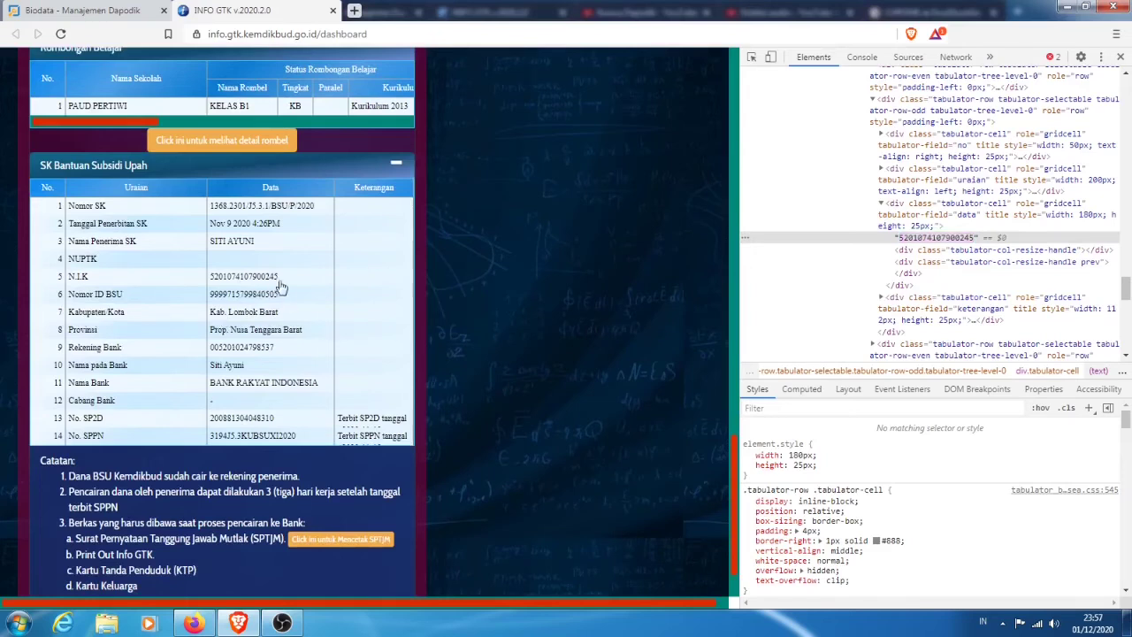
- Compare the national ID number shown in the Data Individu table with the one in the SK Bantuan Subsidi Upah table
{"action": "scroll", "coordinate": [283, 287], "scroll_direction": "up", "scroll_amount": 6}
{"action": "scroll", "coordinate": [288, 288], "scroll_direction": "up", "scroll_amount": 5}
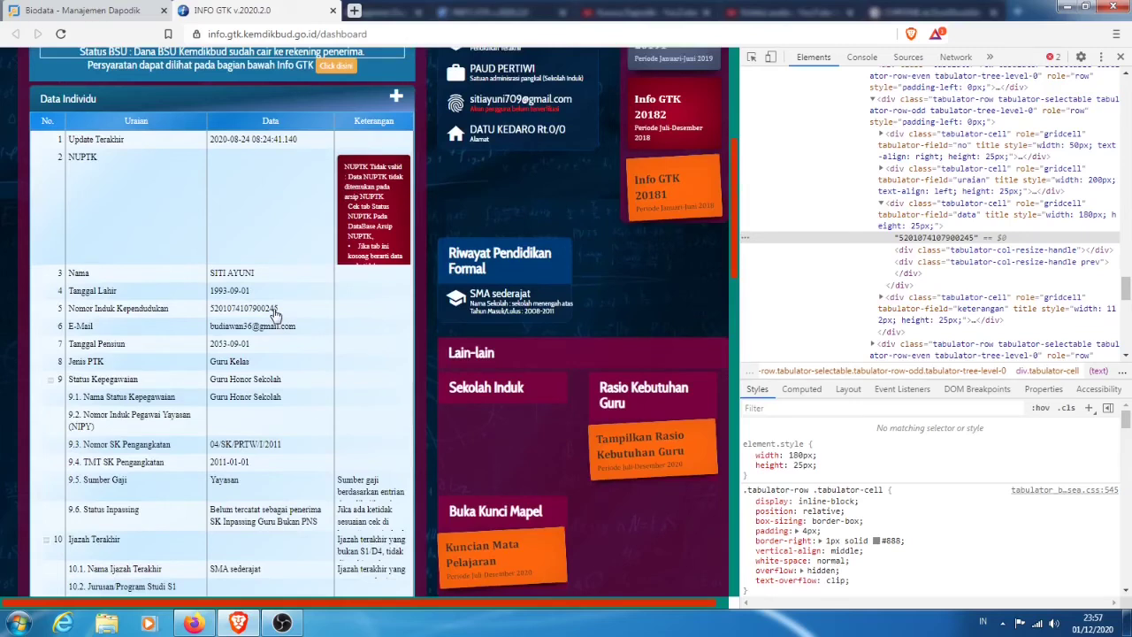
{"action": "scroll", "coordinate": [275, 314], "scroll_direction": "down", "scroll_amount": 10}
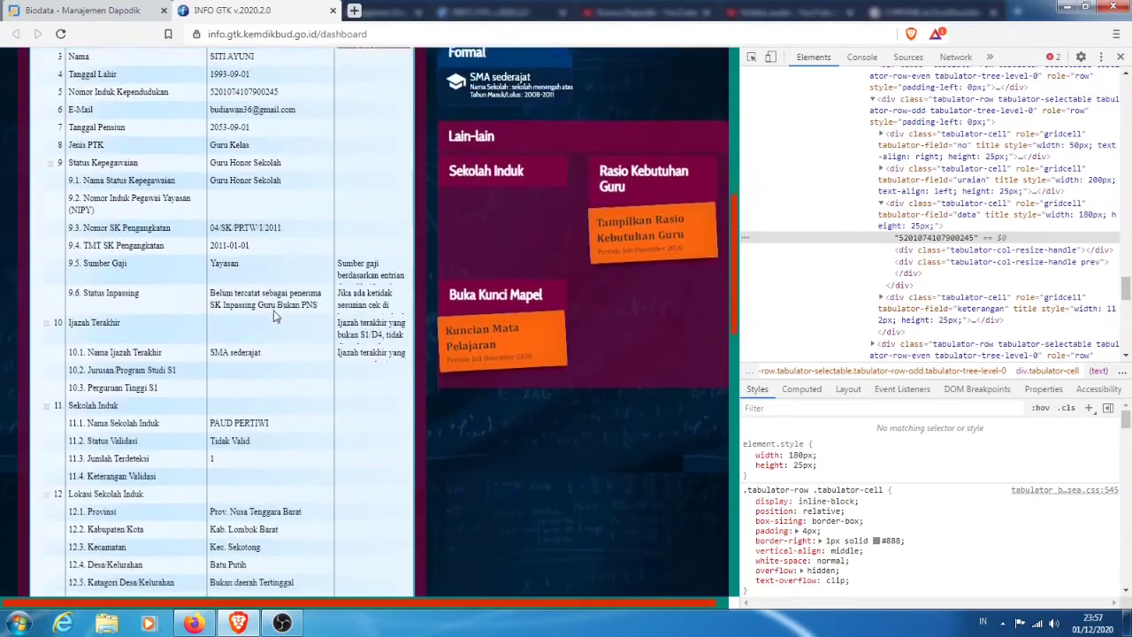
{"action": "scroll", "coordinate": [288, 440], "scroll_direction": "down", "scroll_amount": 10}
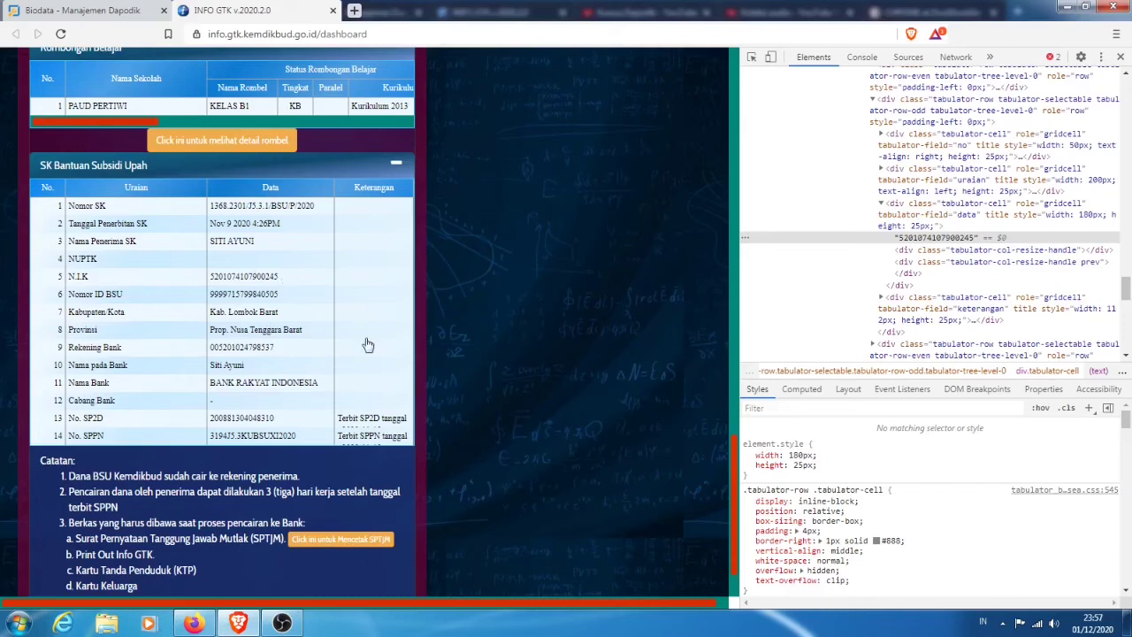
{"action": "right_click", "coordinate": [305, 270]}
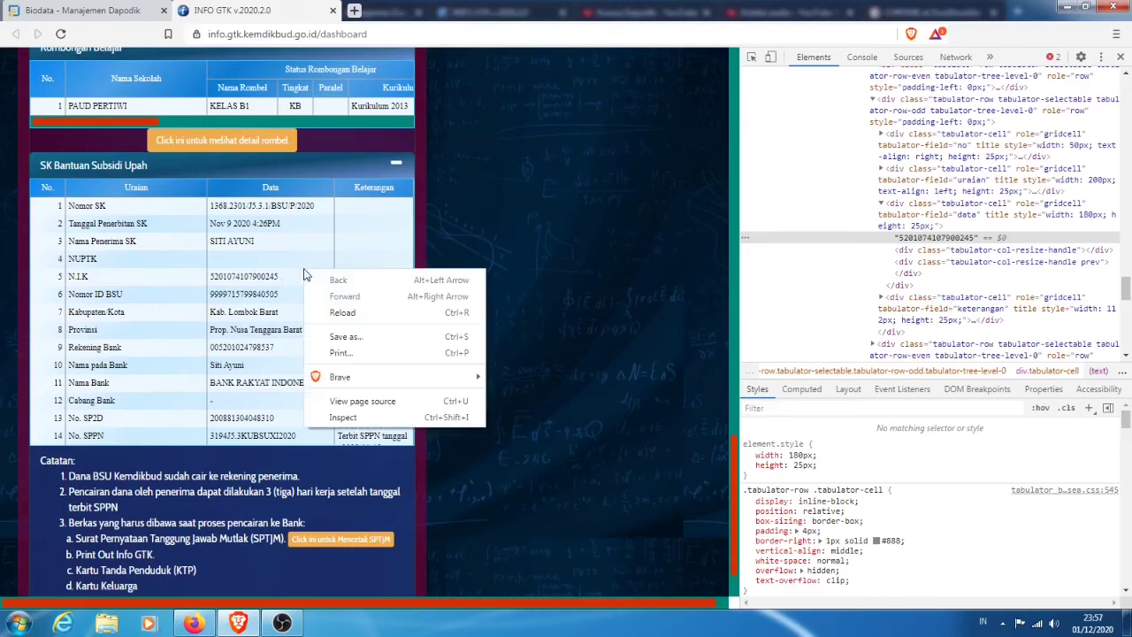
{"action": "left_click", "coordinate": [461, 208]}
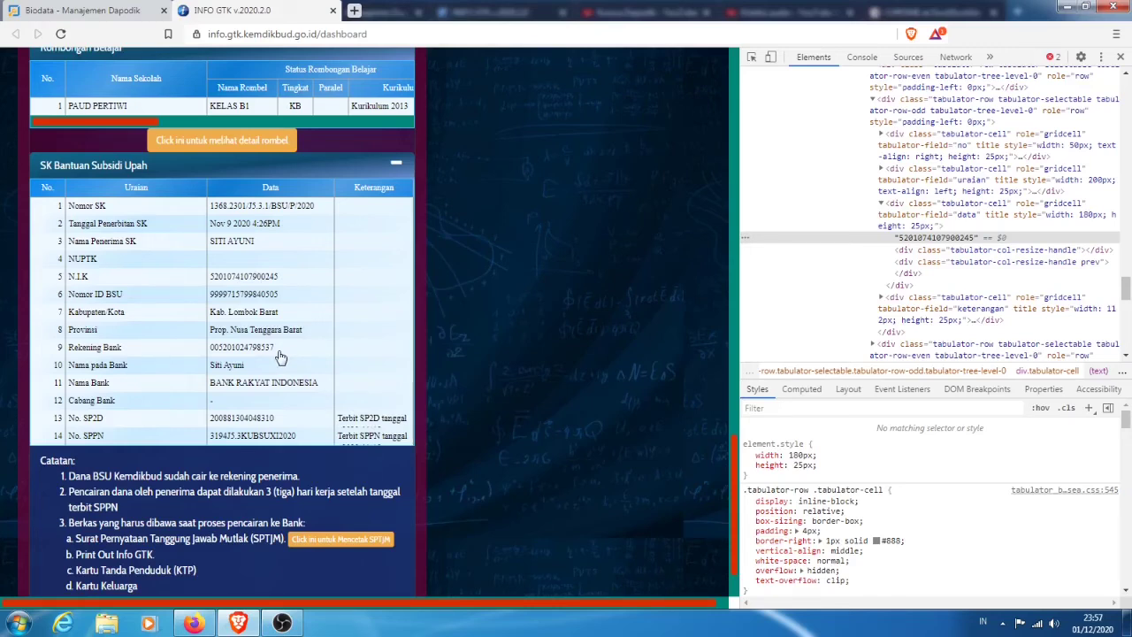
{"action": "scroll", "coordinate": [279, 356], "scroll_direction": "up", "scroll_amount": 15}
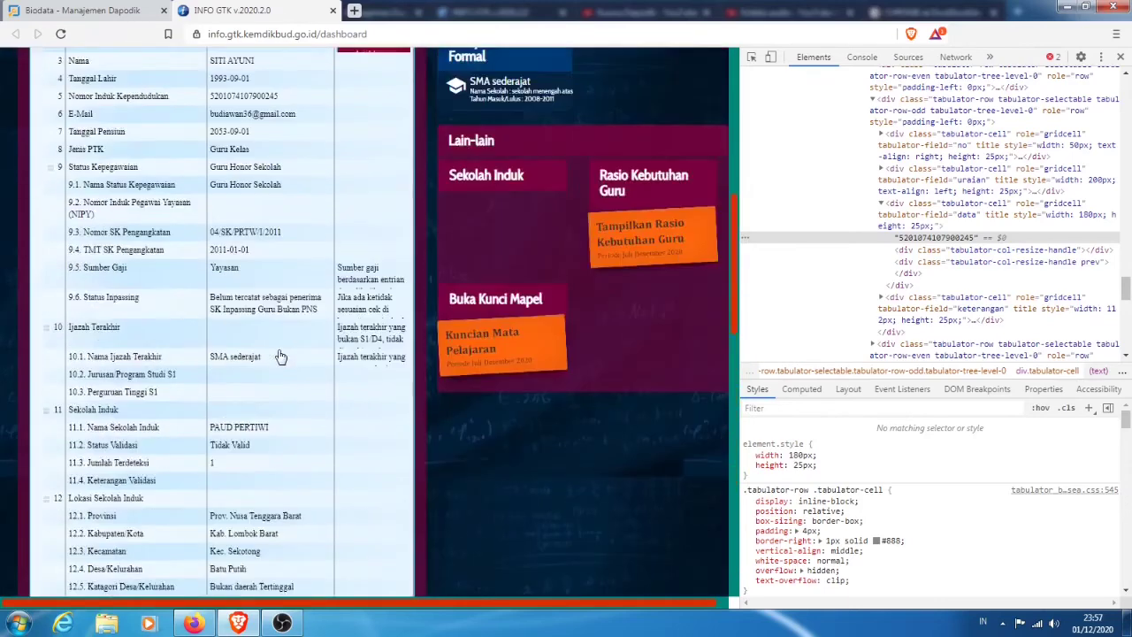
{"action": "scroll", "coordinate": [280, 356], "scroll_direction": "up", "scroll_amount": 7}
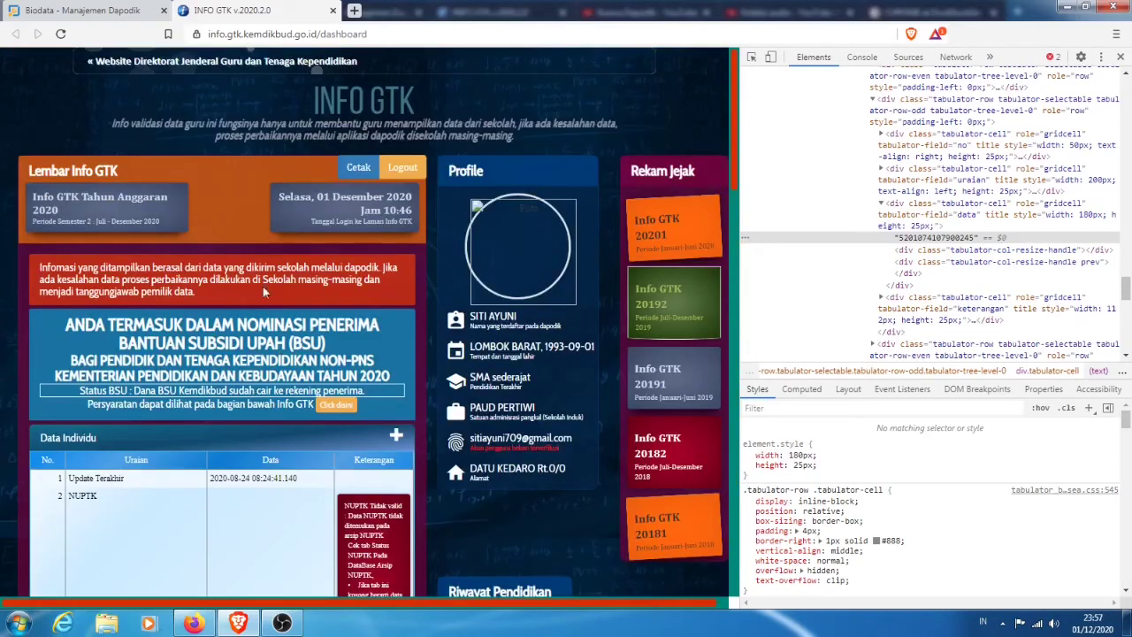
- Open the print preview of the Info GTK sheet and choose Legal as the paper size
{"action": "left_click", "coordinate": [345, 168]}
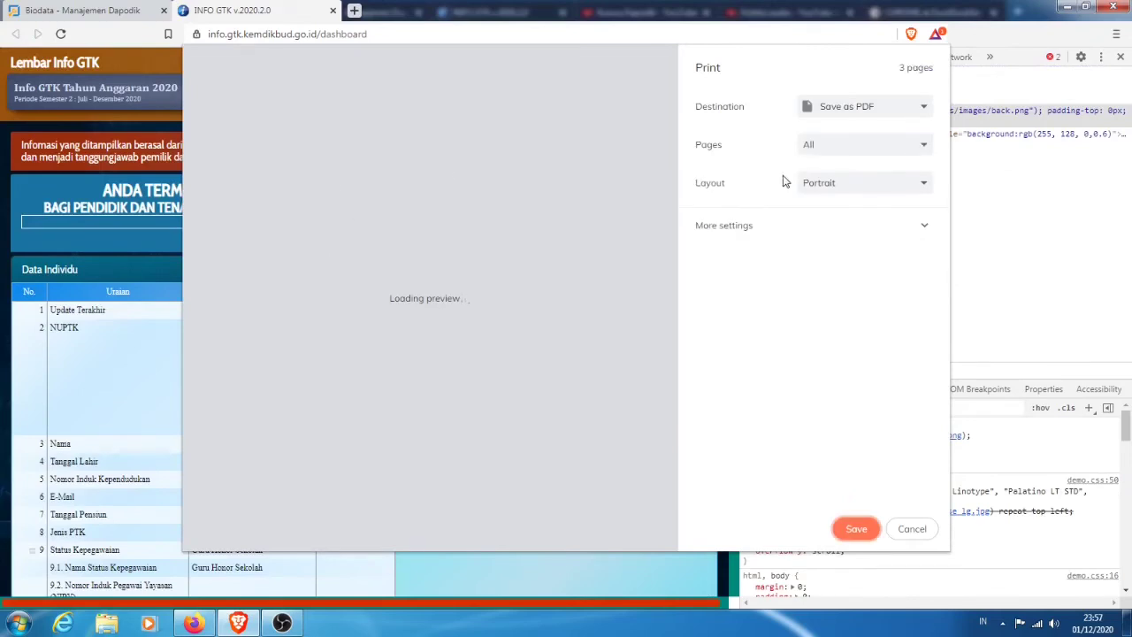
{"action": "scroll", "coordinate": [513, 230], "scroll_direction": "down", "scroll_amount": 3}
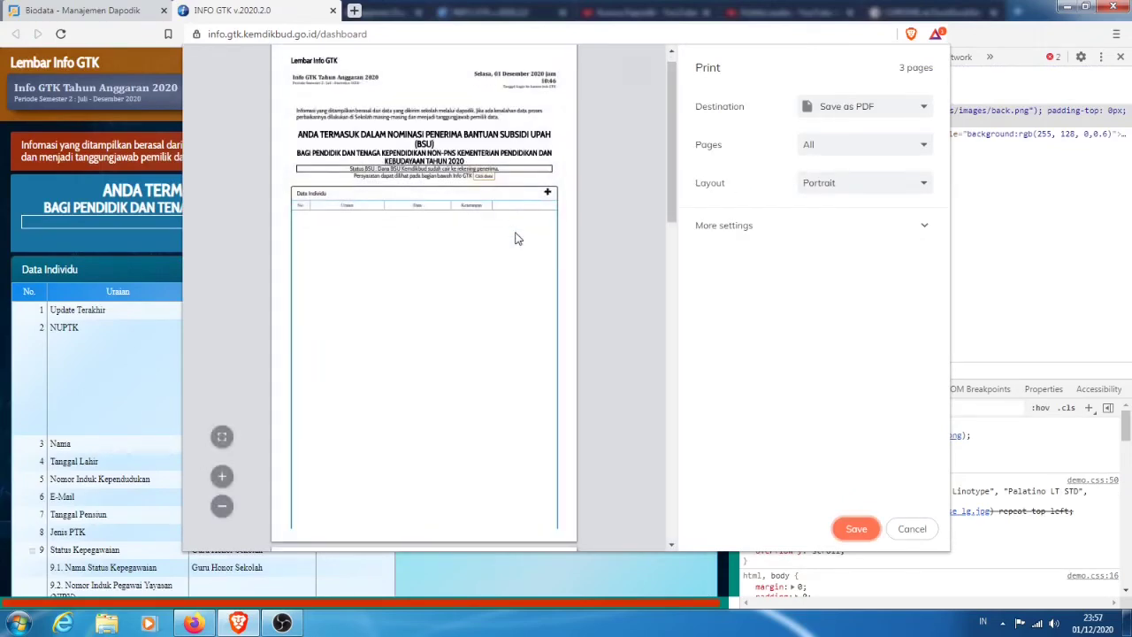
{"action": "scroll", "coordinate": [517, 252], "scroll_direction": "down", "scroll_amount": 2}
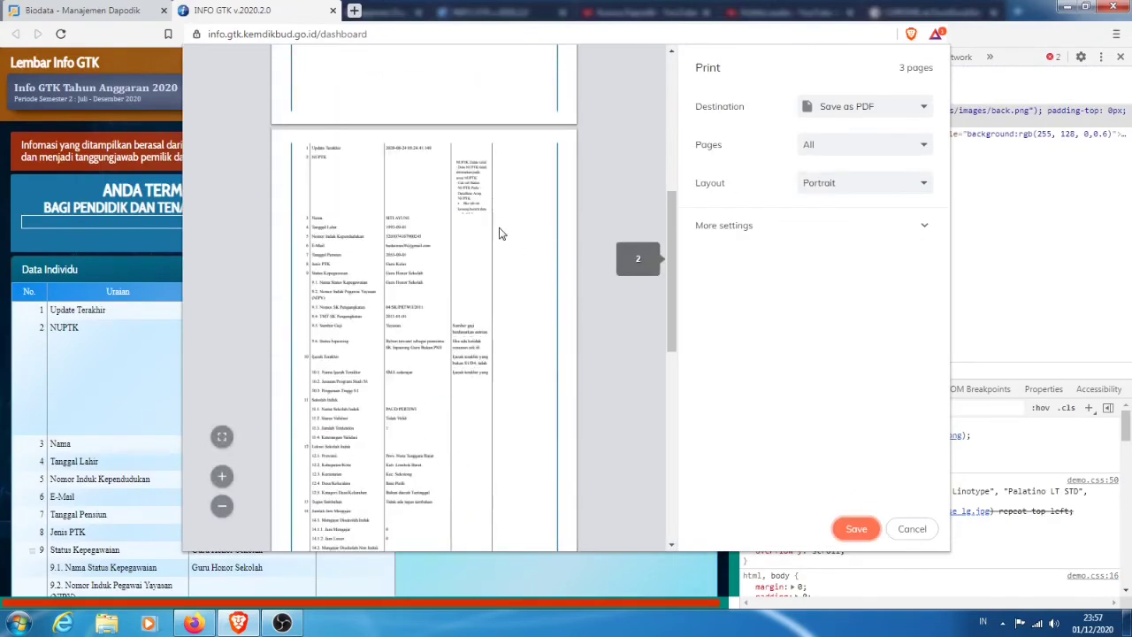
{"action": "left_click", "coordinate": [916, 230]}
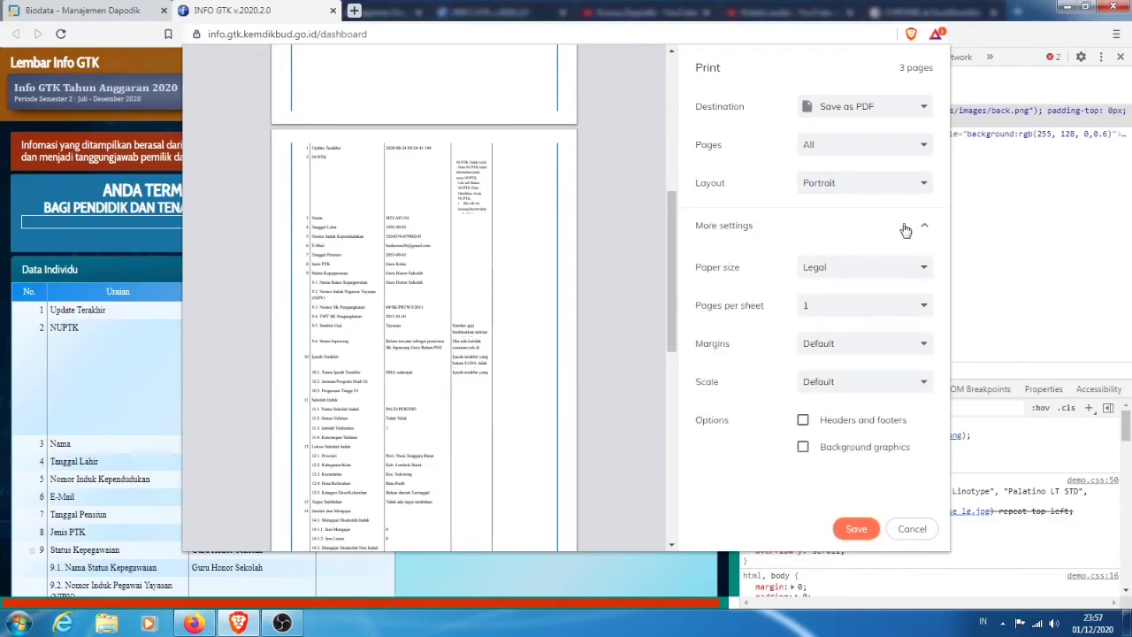
{"action": "left_click", "coordinate": [921, 270]}
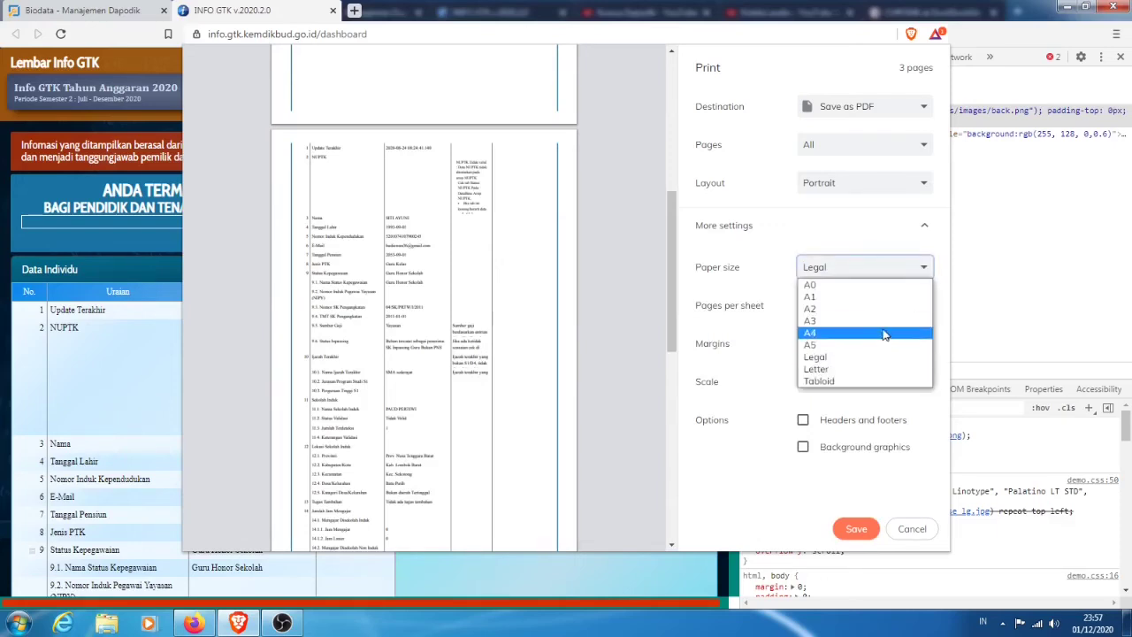
{"action": "left_click", "coordinate": [876, 357]}
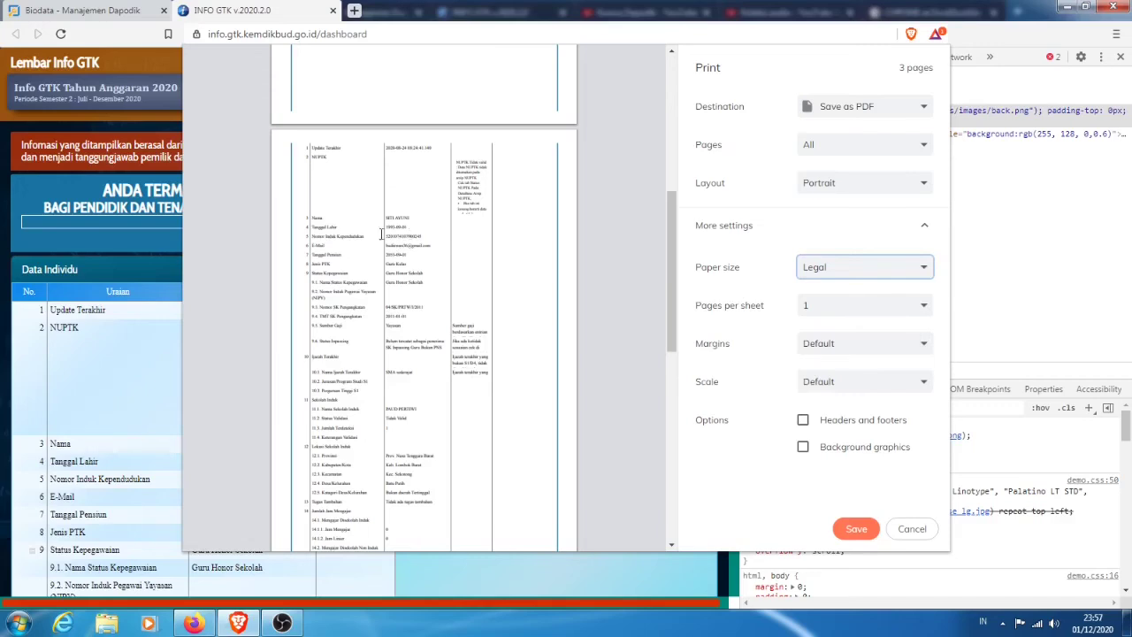
- Save the previewed sheet as the PDF INFO GTK v.2020.2.0 in the eBilling DF folder, dismissing the color scheme prompt
{"action": "left_click_drag", "start_coordinate": [386, 237], "coordinate": [421, 237]}
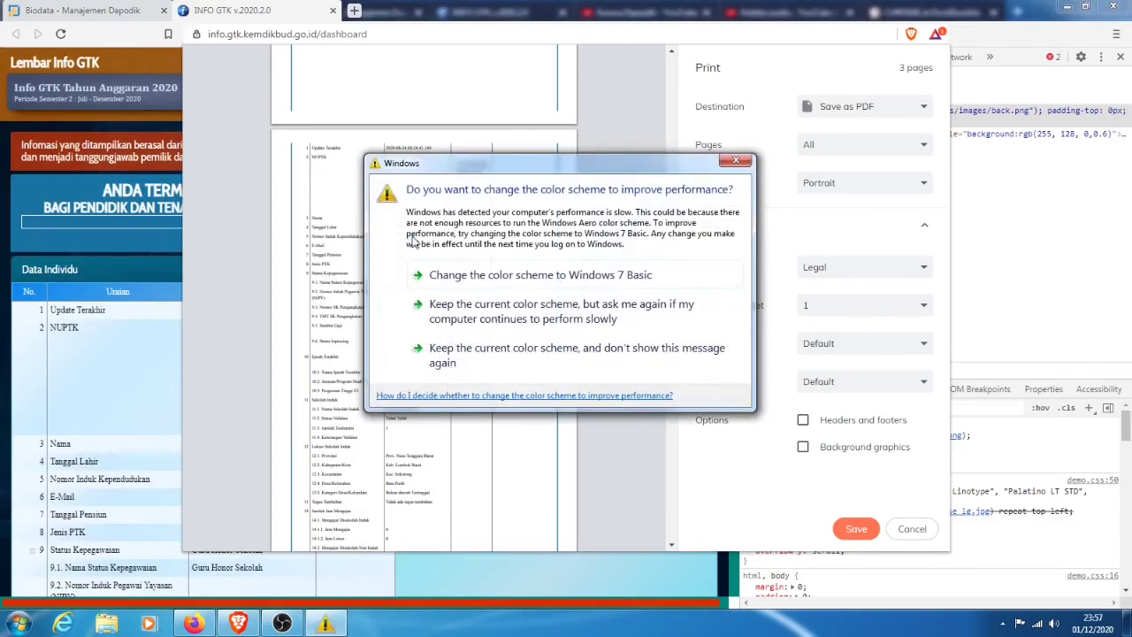
{"action": "left_click", "coordinate": [728, 159]}
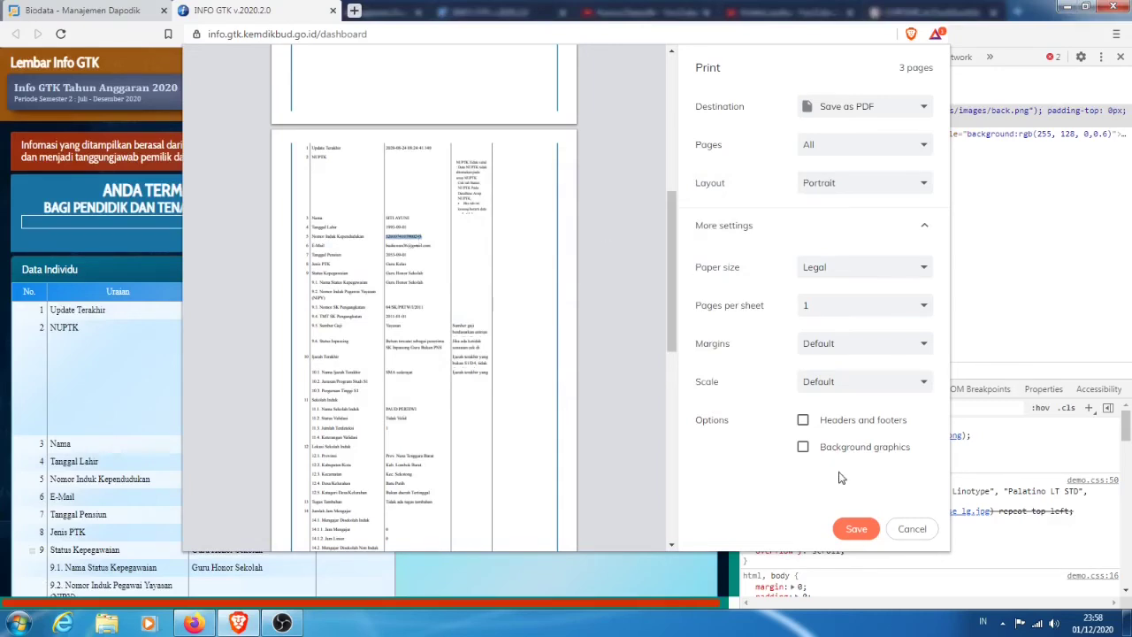
{"action": "left_click", "coordinate": [855, 529]}
{"action": "scroll", "coordinate": [638, 284], "scroll_direction": "up", "scroll_amount": 1}
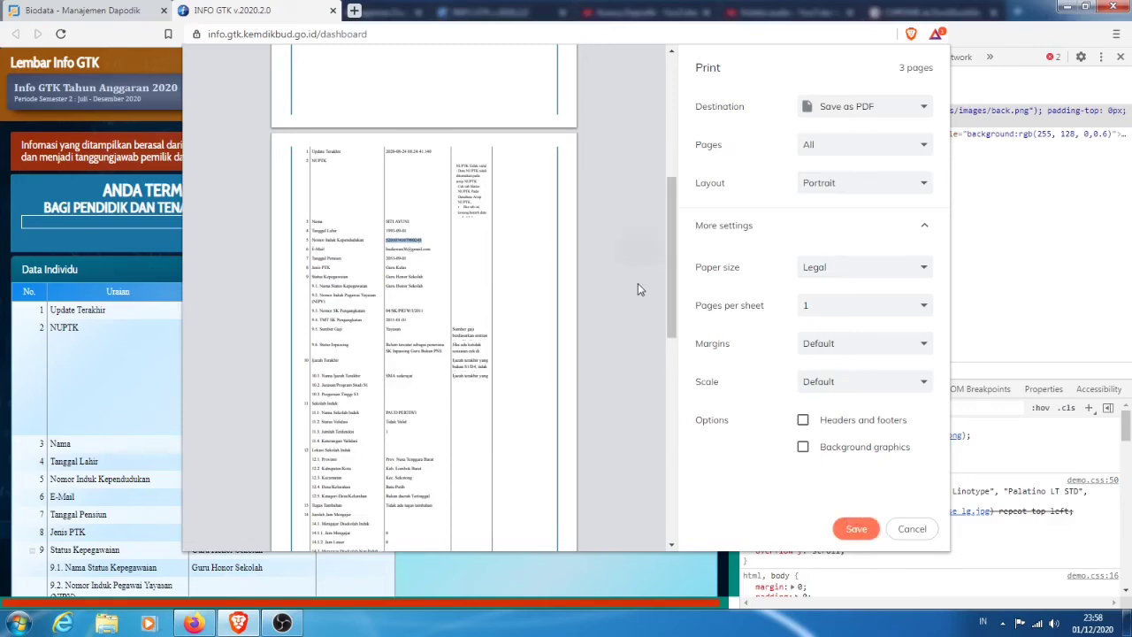
{"action": "scroll", "coordinate": [638, 283], "scroll_direction": "up", "scroll_amount": 5}
{"action": "left_click", "coordinate": [865, 531]}
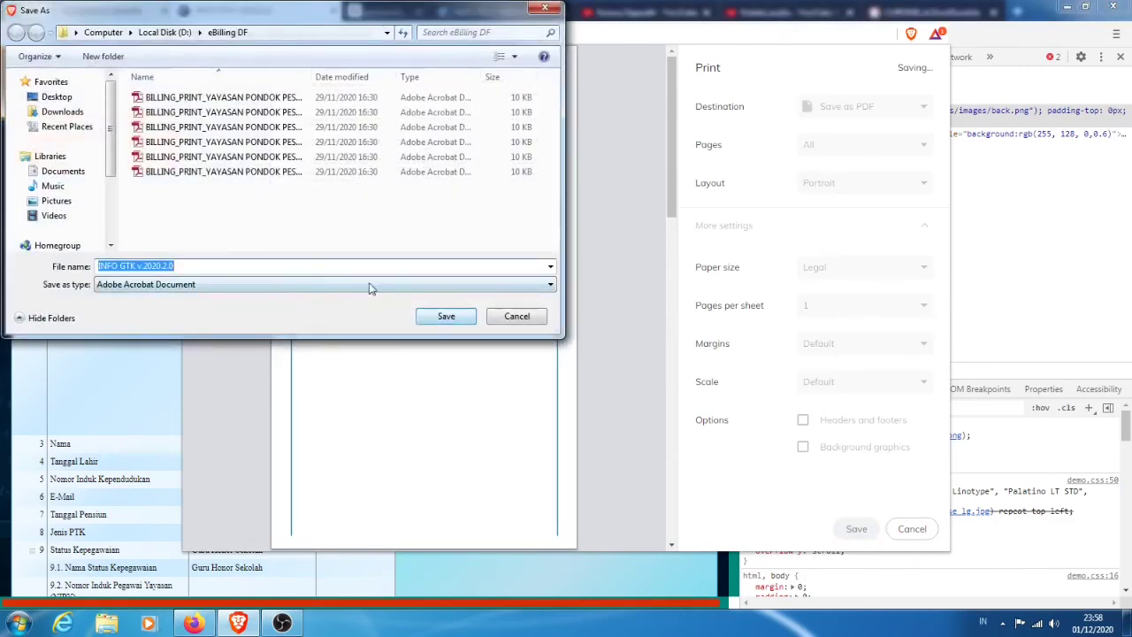
{"action": "left_click", "coordinate": [445, 317]}
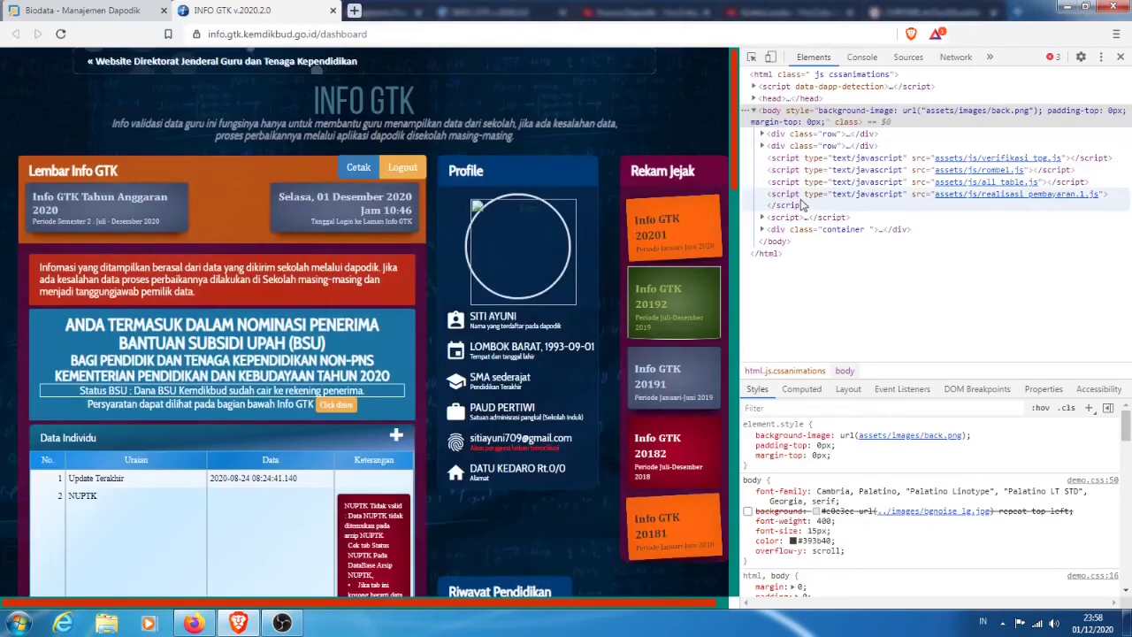
- Reload the dashboard, closing the Verval Ijazah notice, and check the Nomor Induk Kependudukan value in the Data Individu table
{"action": "scroll", "coordinate": [598, 281], "scroll_direction": "down", "scroll_amount": 2}
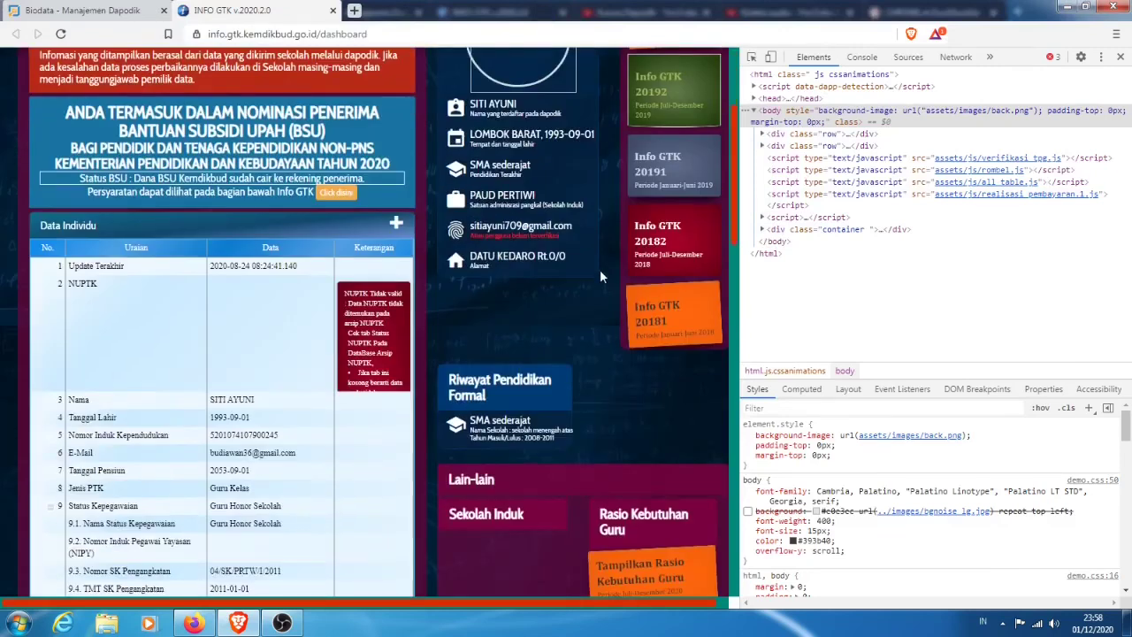
{"action": "left_click", "coordinate": [60, 33]}
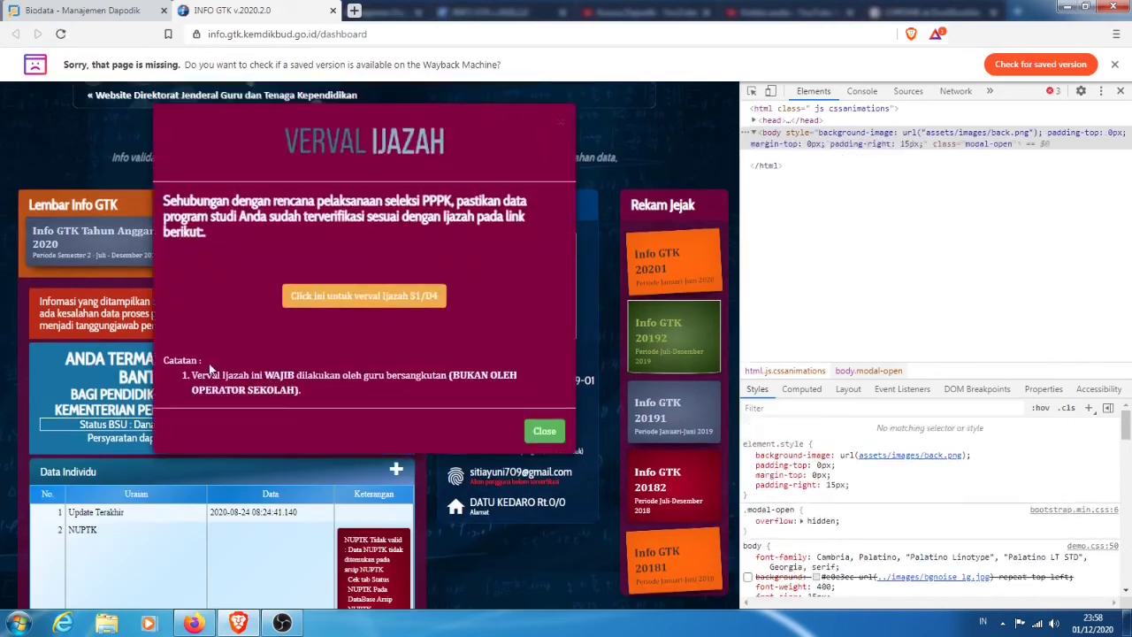
{"action": "left_click", "coordinate": [544, 431]}
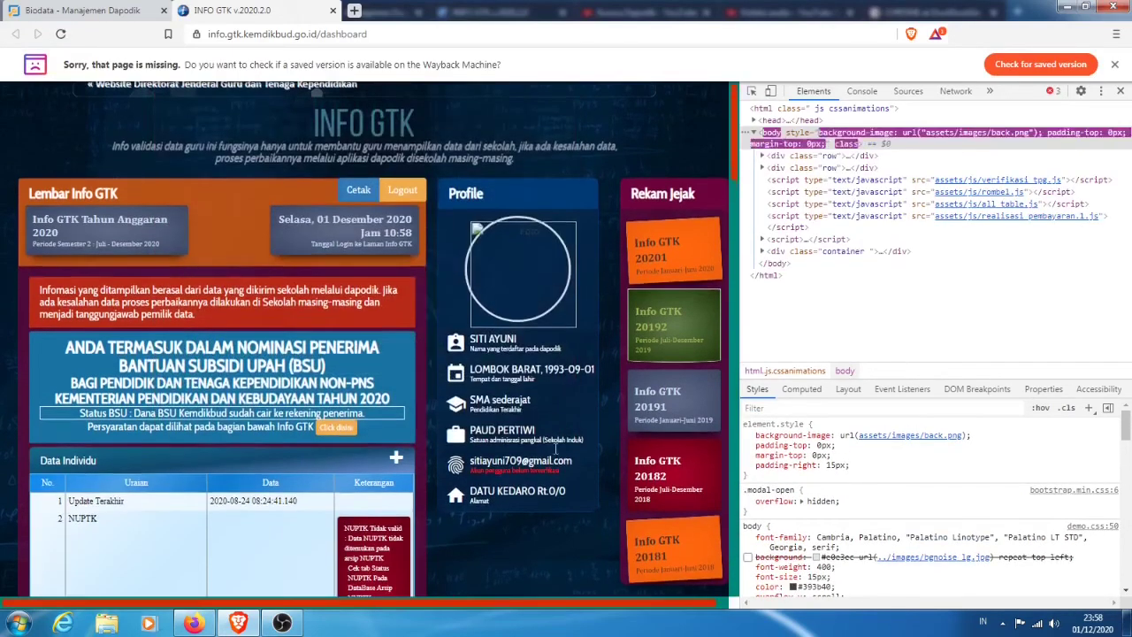
{"action": "scroll", "coordinate": [557, 457], "scroll_direction": "down", "scroll_amount": 2}
{"action": "scroll", "coordinate": [556, 455], "scroll_direction": "down", "scroll_amount": 3}
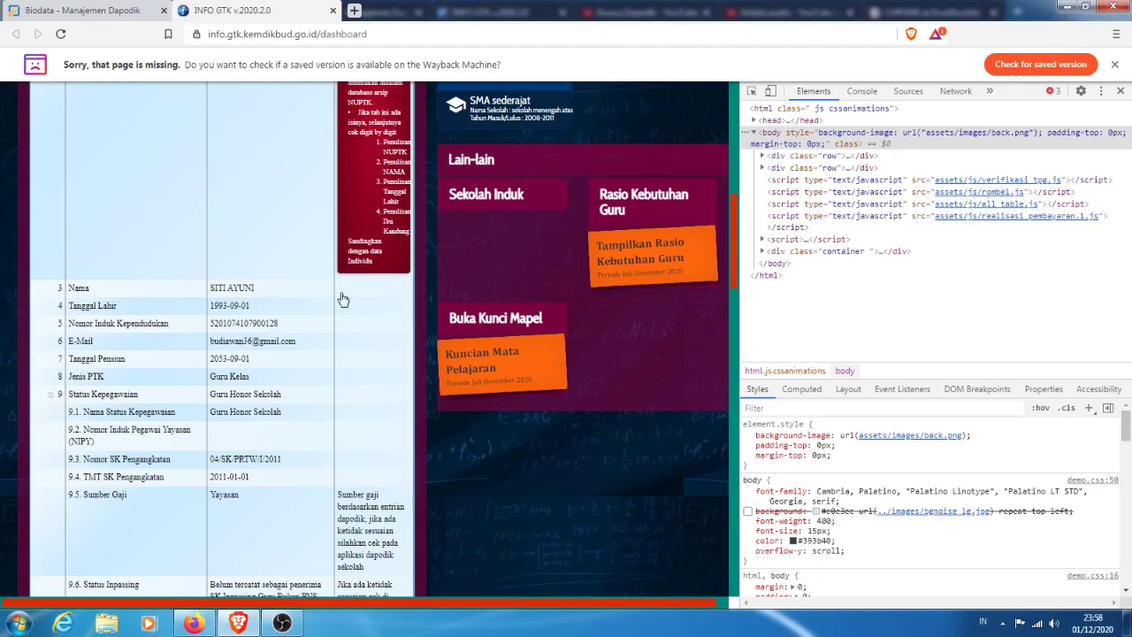
{"action": "scroll", "coordinate": [343, 412], "scroll_direction": "up", "scroll_amount": 1}
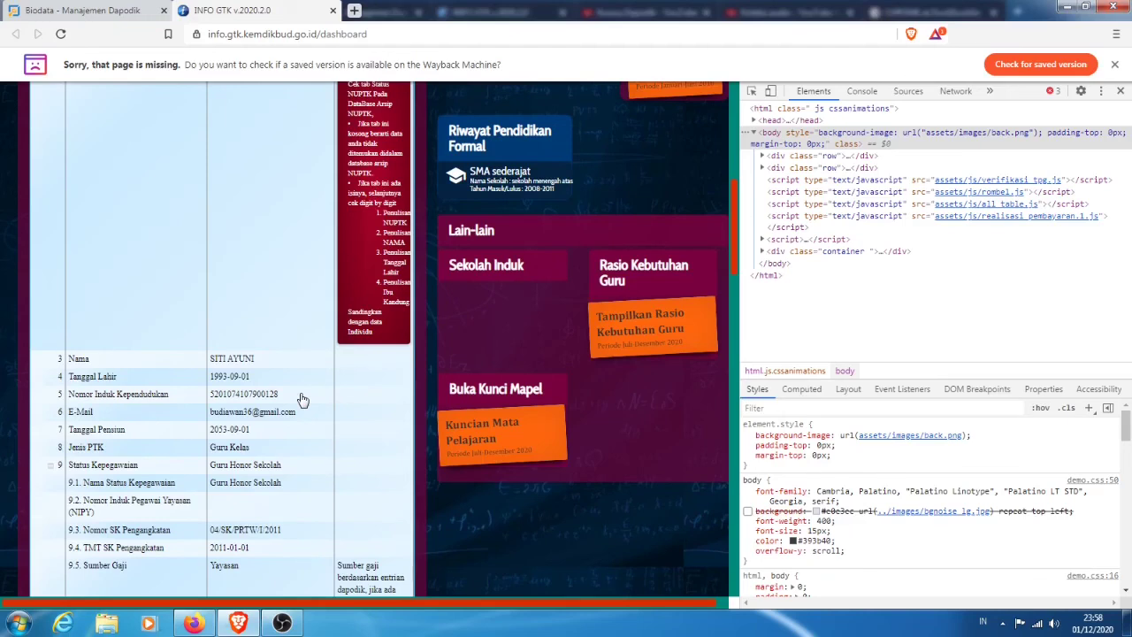
- Review the reloaded Data Individu table from the NUPTK entry through the teaching-hours rows, returning to the Nomor Induk Kependudukan row
{"action": "scroll", "coordinate": [303, 399], "scroll_direction": "up", "scroll_amount": 1}
{"action": "scroll", "coordinate": [303, 400], "scroll_direction": "up", "scroll_amount": 2}
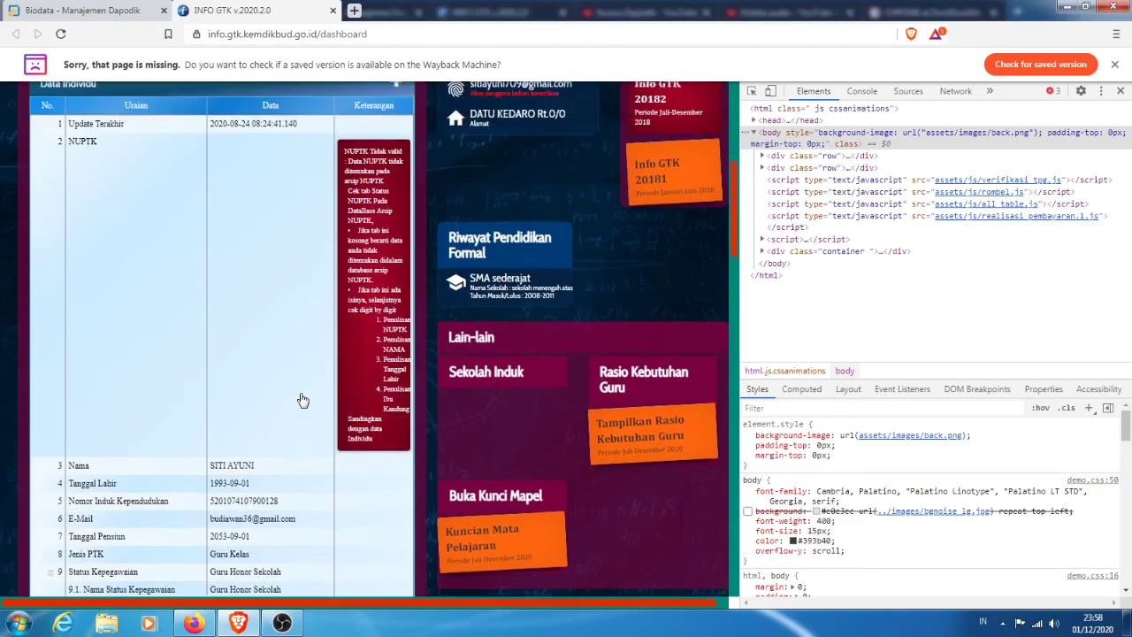
{"action": "scroll", "coordinate": [303, 400], "scroll_direction": "down", "scroll_amount": 3}
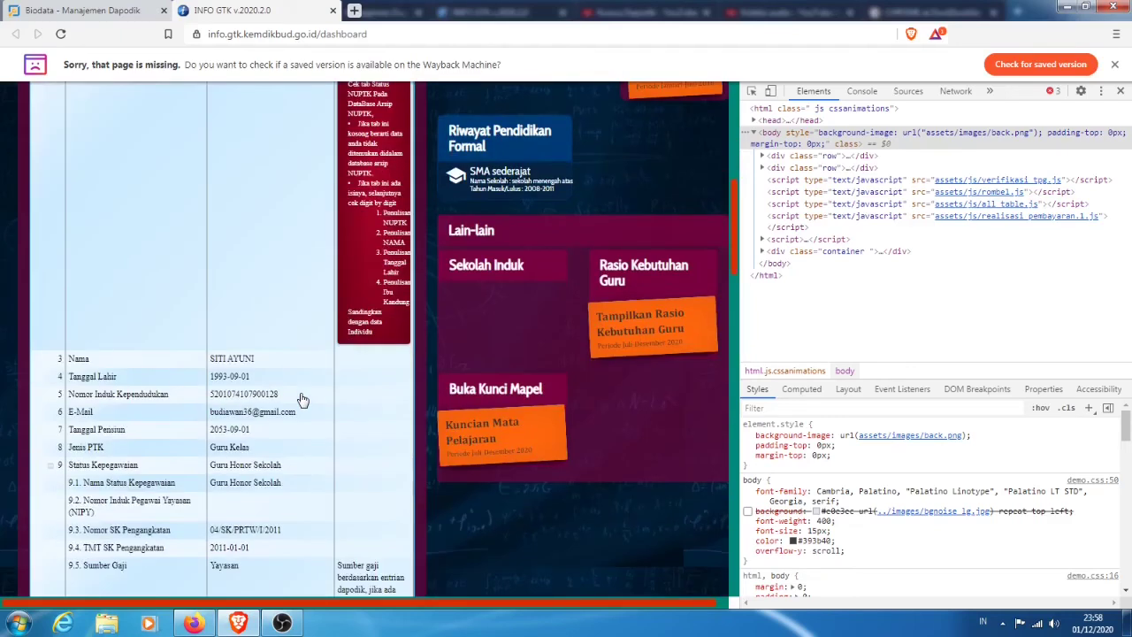
{"action": "scroll", "coordinate": [303, 400], "scroll_direction": "down", "scroll_amount": 1}
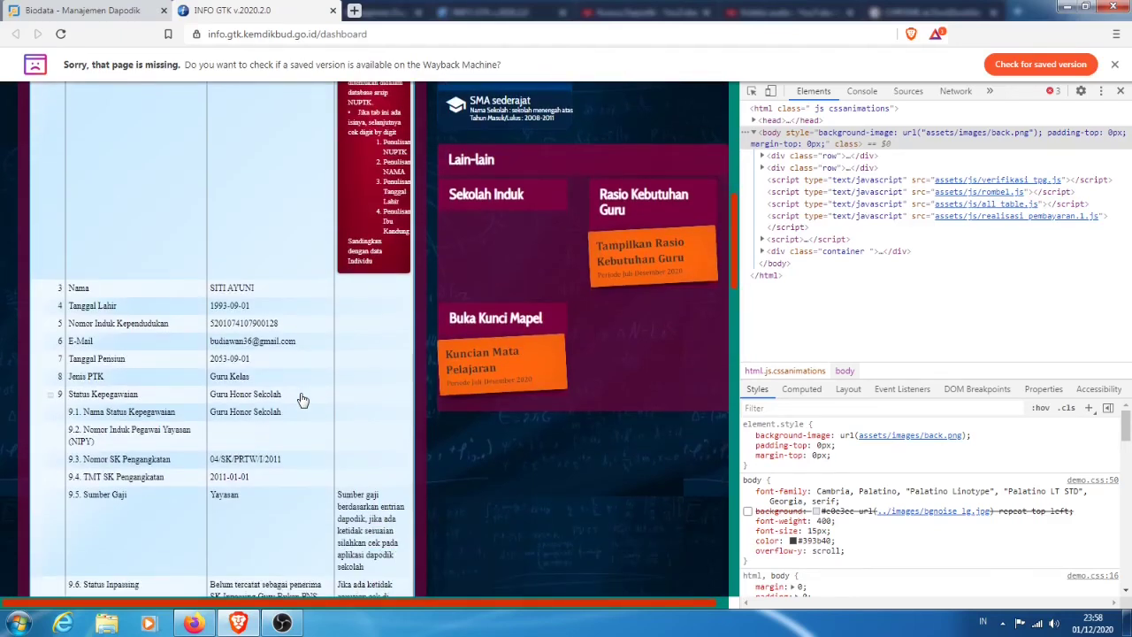
{"action": "scroll", "coordinate": [302, 400], "scroll_direction": "down", "scroll_amount": 4}
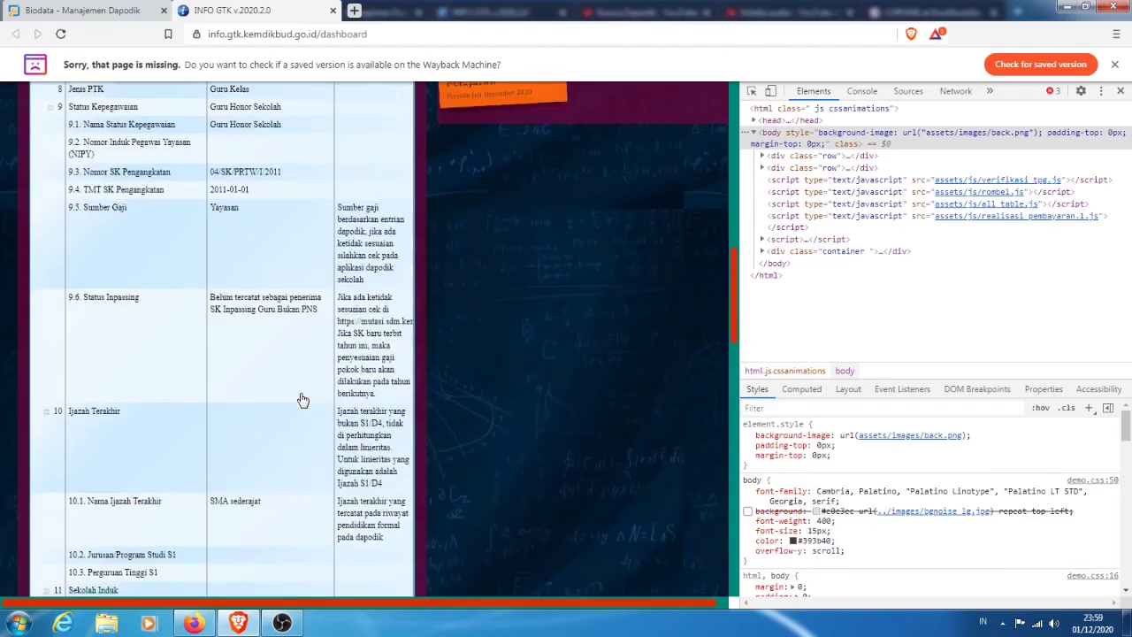
{"action": "scroll", "coordinate": [302, 400], "scroll_direction": "down", "scroll_amount": 3}
{"action": "scroll", "coordinate": [302, 400], "scroll_direction": "down", "scroll_amount": 3}
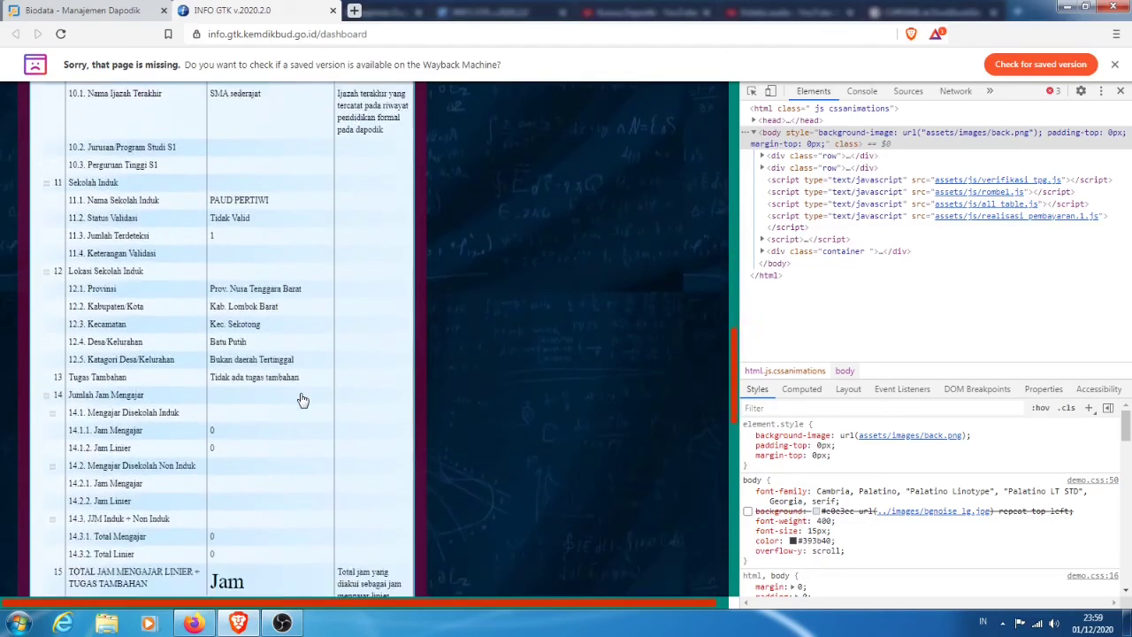
{"action": "scroll", "coordinate": [302, 399], "scroll_direction": "down", "scroll_amount": 2}
{"action": "scroll", "coordinate": [302, 400], "scroll_direction": "up", "scroll_amount": 2}
{"action": "scroll", "coordinate": [303, 400], "scroll_direction": "up", "scroll_amount": 11}
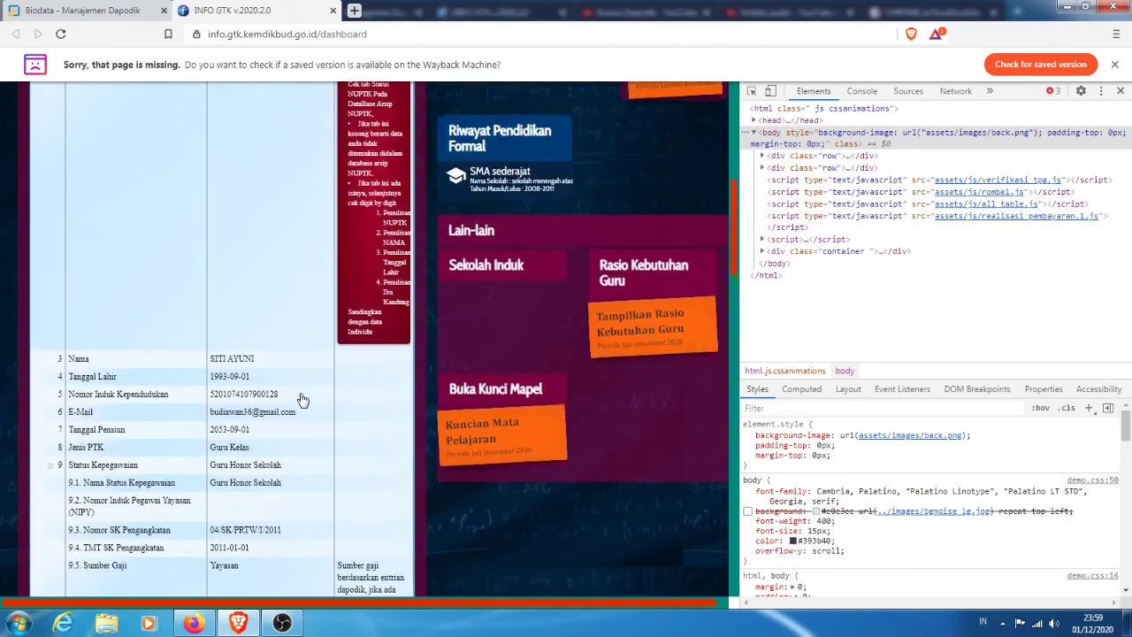